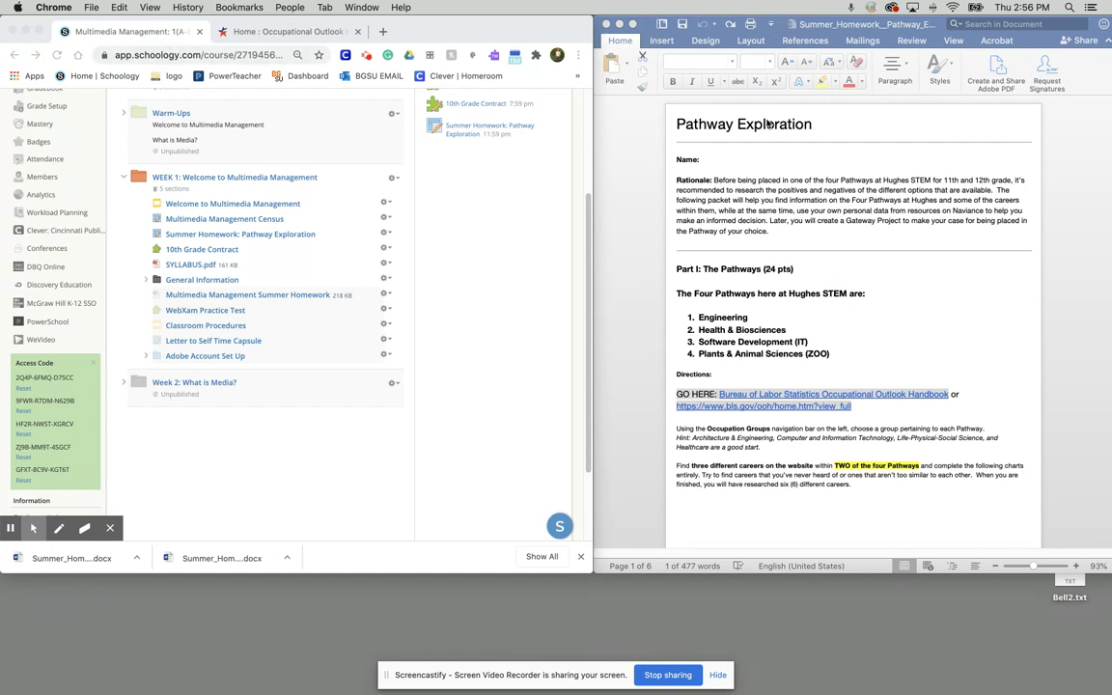
Step: Drag the indent marker so the four-pathway numbered list sits at the left margin
{"action": "left_click", "coordinate": [840, 37]}
{"action": "scroll", "coordinate": [883, 242], "scroll_direction": "down", "scroll_amount": 3}
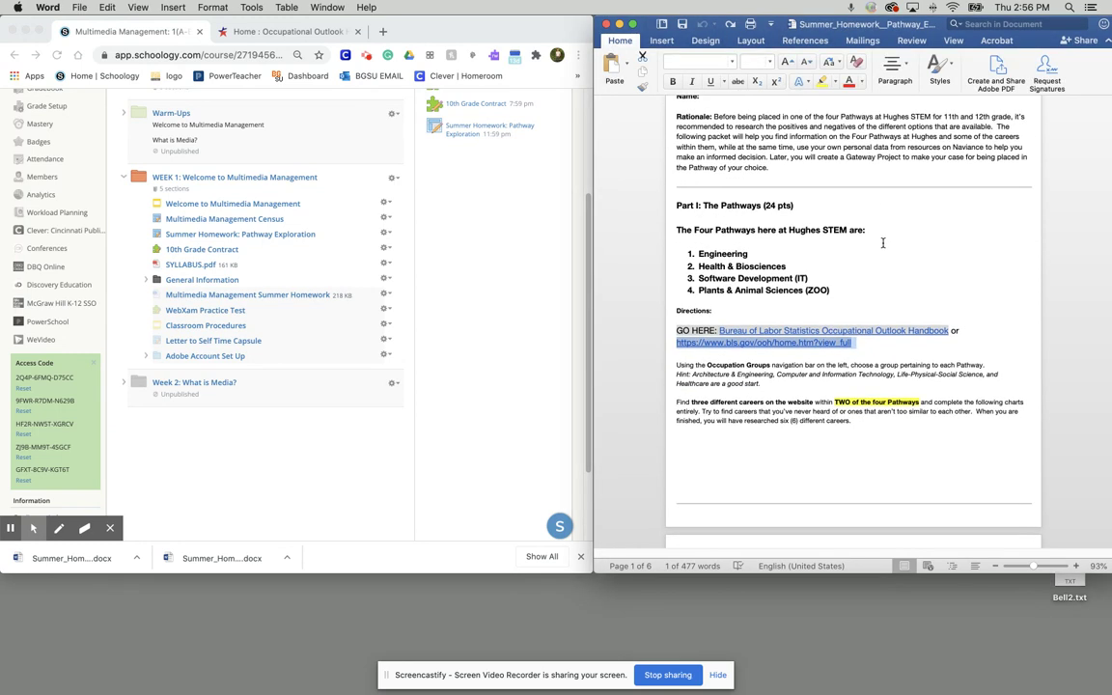
{"action": "scroll", "coordinate": [920, 198], "scroll_direction": "up", "scroll_amount": 1}
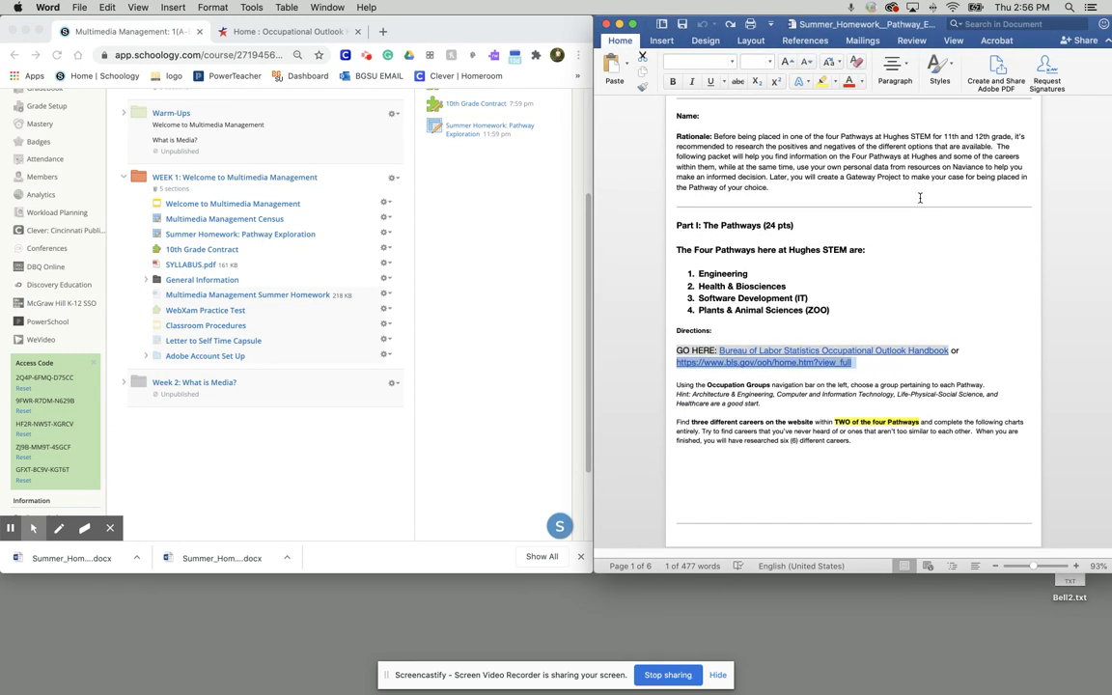
{"action": "left_click", "coordinate": [688, 275]}
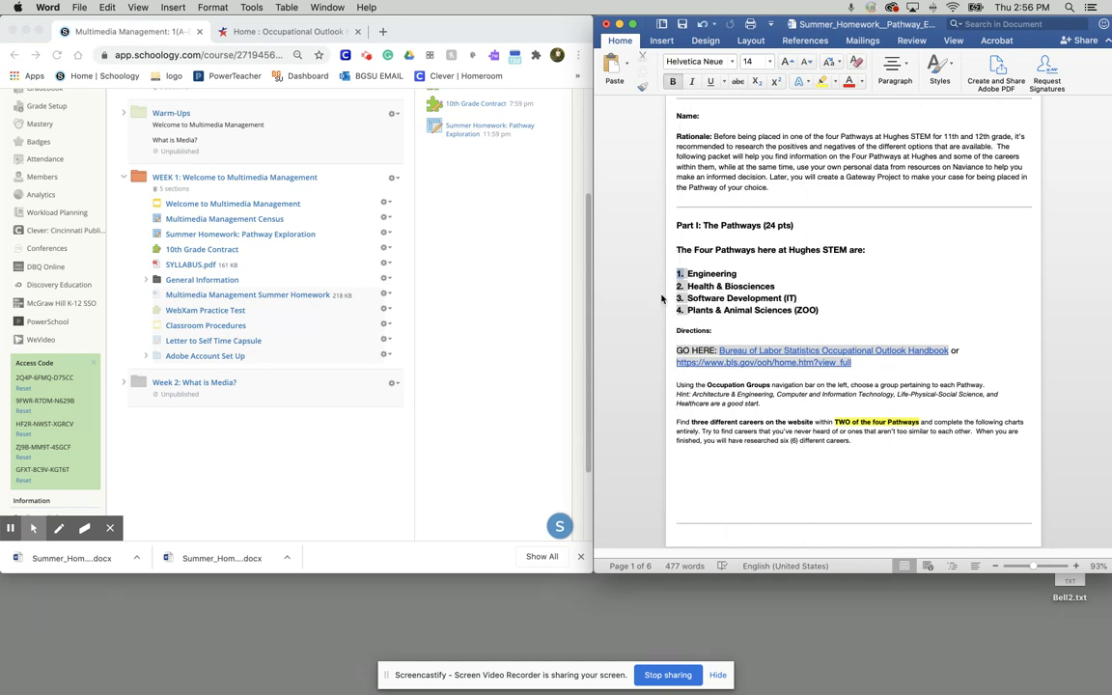
{"action": "left_click_drag", "start_coordinate": [688, 274], "coordinate": [677, 275]}
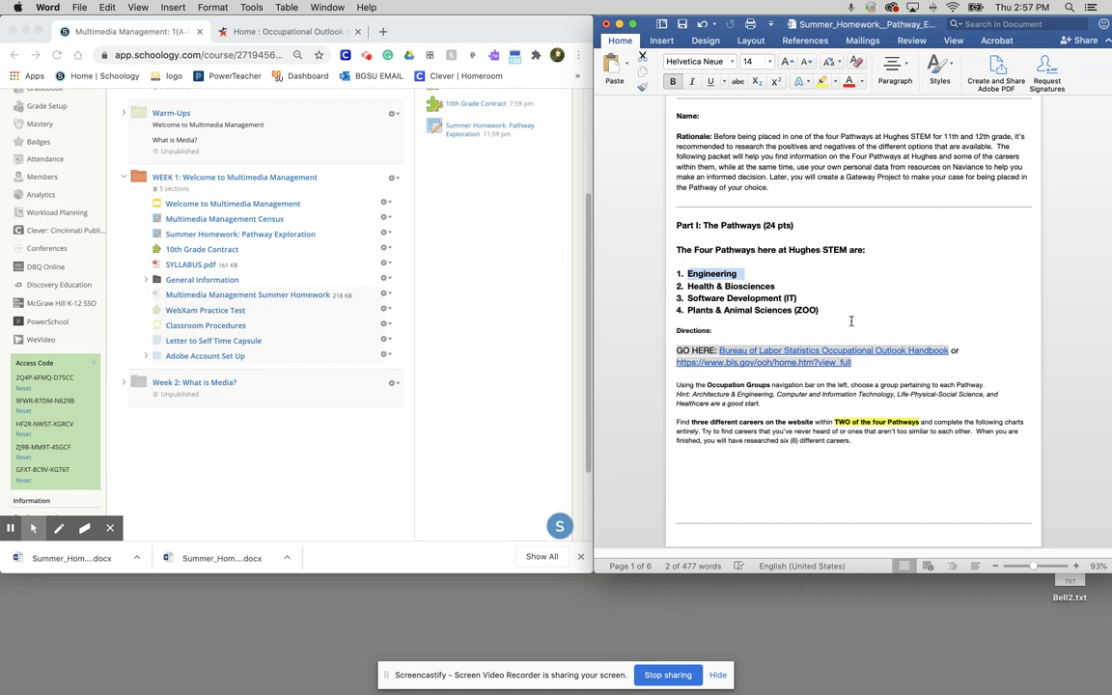
Step: Scroll through the document to review the Engineering Pathway Careers grid
{"action": "scroll", "coordinate": [810, 360], "scroll_direction": "down", "scroll_amount": 5}
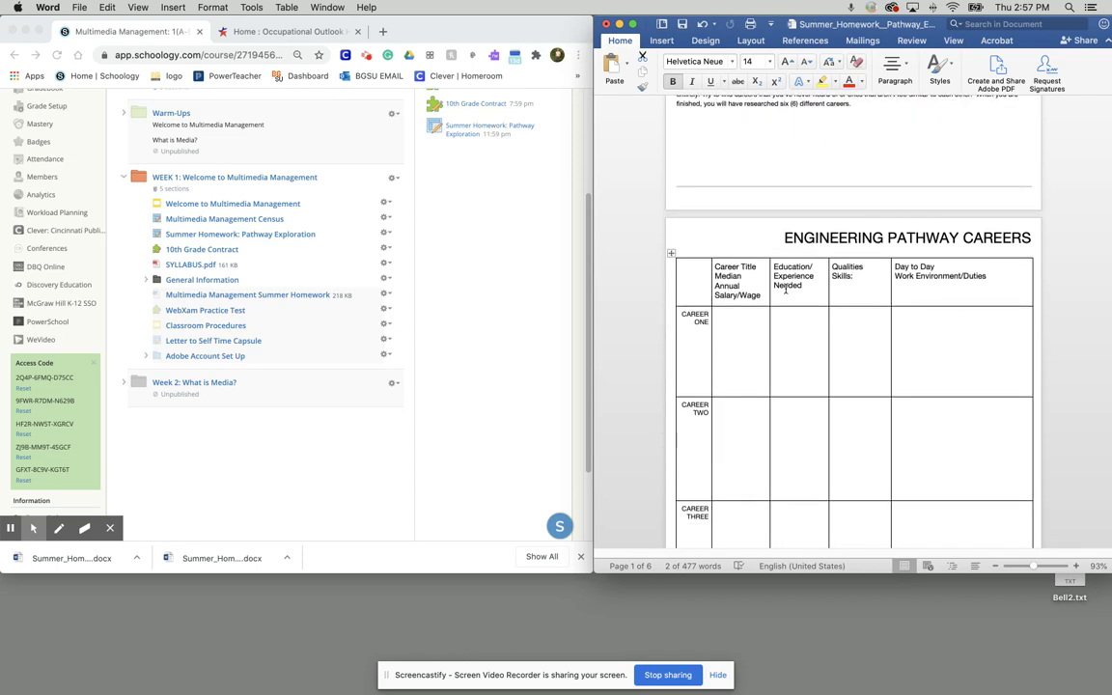
{"action": "scroll", "coordinate": [841, 386], "scroll_direction": "up", "scroll_amount": 3}
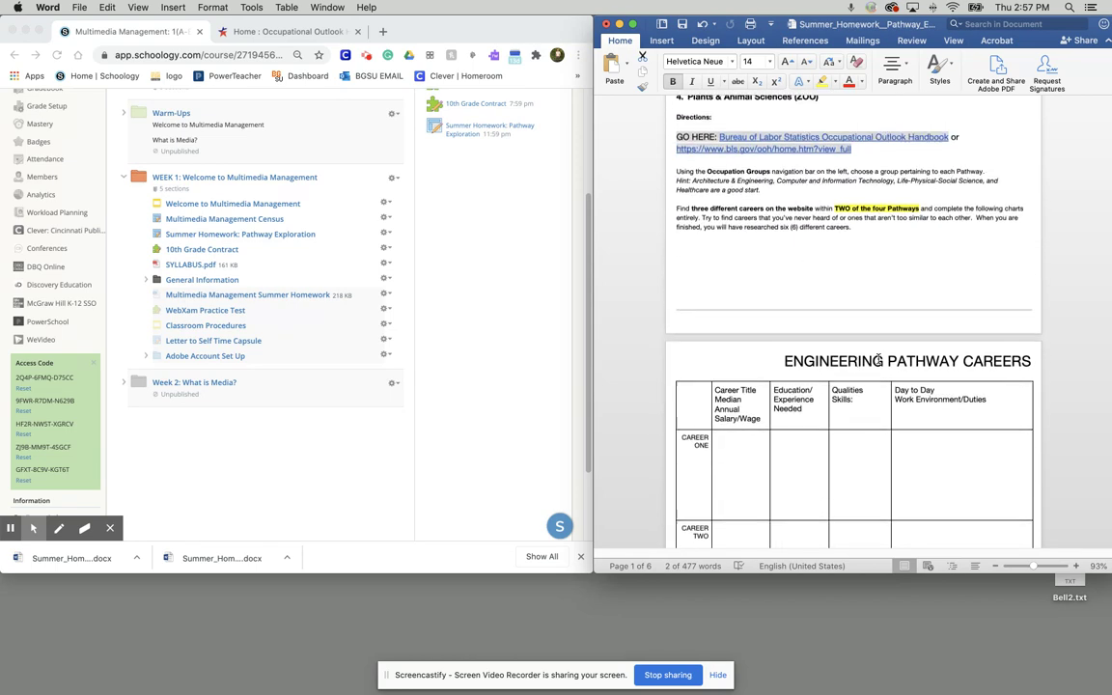
{"action": "scroll", "coordinate": [837, 347], "scroll_direction": "up", "scroll_amount": 2}
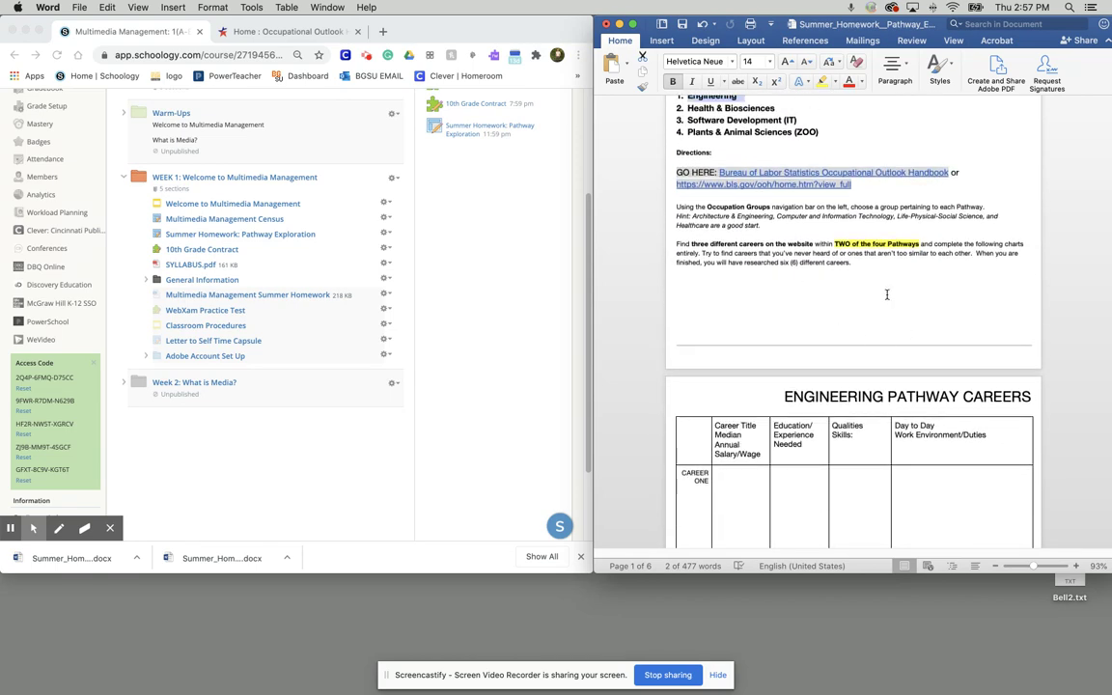
{"action": "scroll", "coordinate": [837, 319], "scroll_direction": "up", "scroll_amount": 1}
{"action": "scroll", "coordinate": [803, 349], "scroll_direction": "down", "scroll_amount": 3}
{"action": "scroll", "coordinate": [804, 348], "scroll_direction": "down", "scroll_amount": 5}
{"action": "scroll", "coordinate": [809, 352], "scroll_direction": "up", "scroll_amount": 8}
{"action": "scroll", "coordinate": [794, 214], "scroll_direction": "up", "scroll_amount": 1}
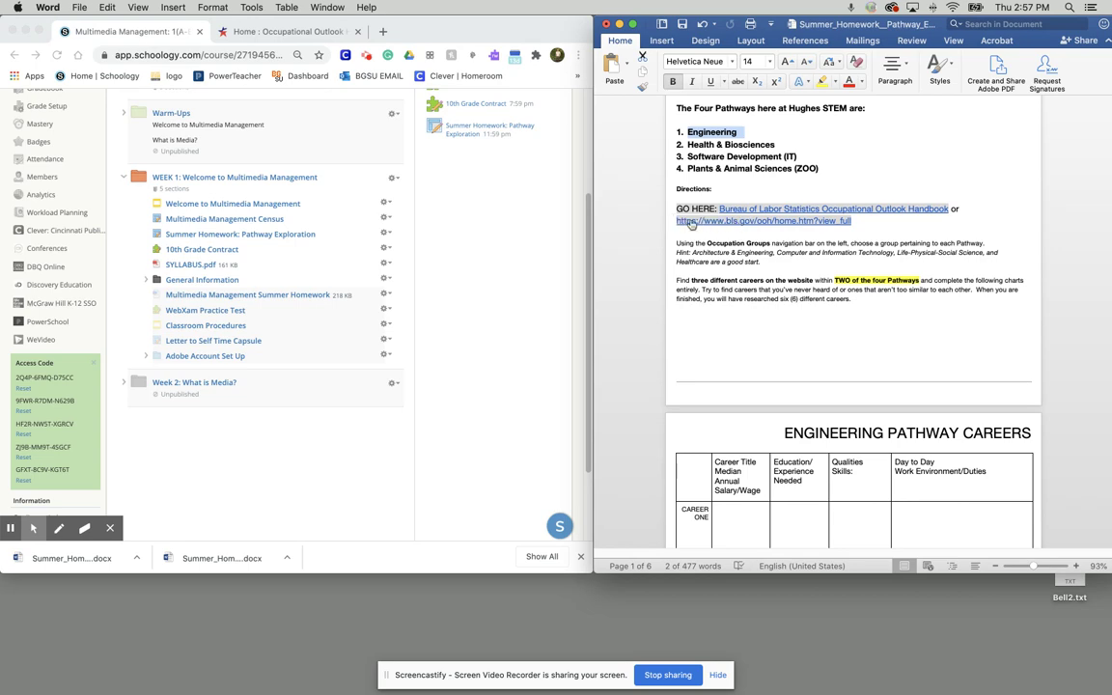
Step: Switch to the Occupational Outlook Handbook and browse its Occupation Groups list
{"action": "left_click", "coordinate": [259, 34]}
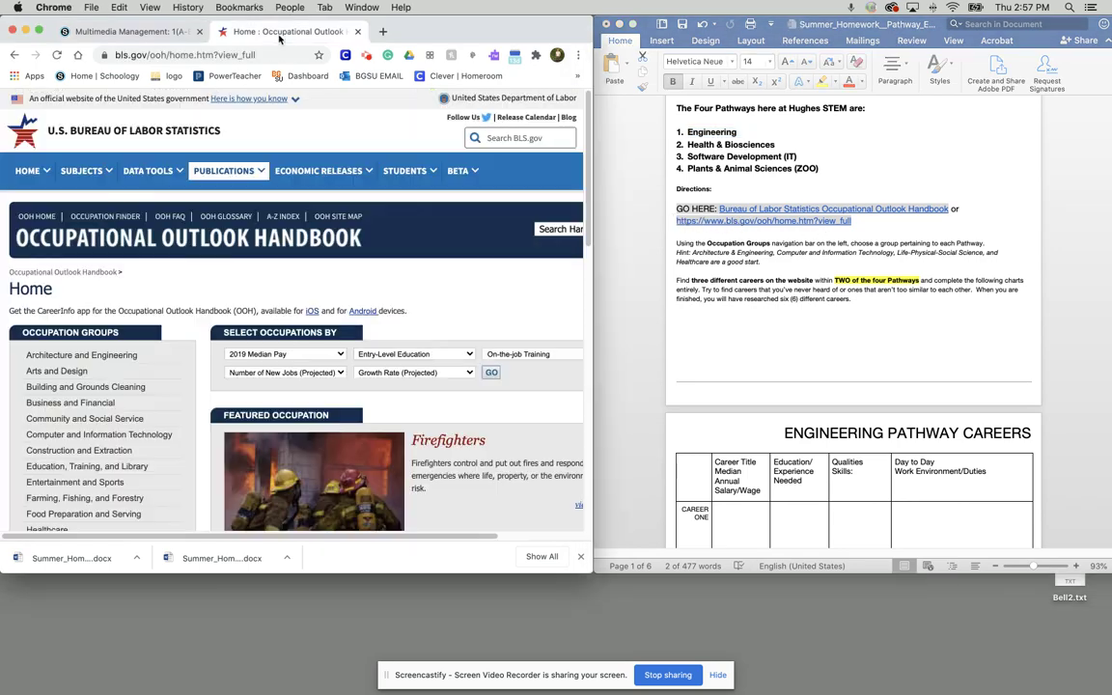
{"action": "scroll", "coordinate": [241, 358], "scroll_direction": "down", "scroll_amount": 2}
{"action": "scroll", "coordinate": [193, 338], "scroll_direction": "up", "scroll_amount": 3}
{"action": "scroll", "coordinate": [138, 304], "scroll_direction": "down", "scroll_amount": 2}
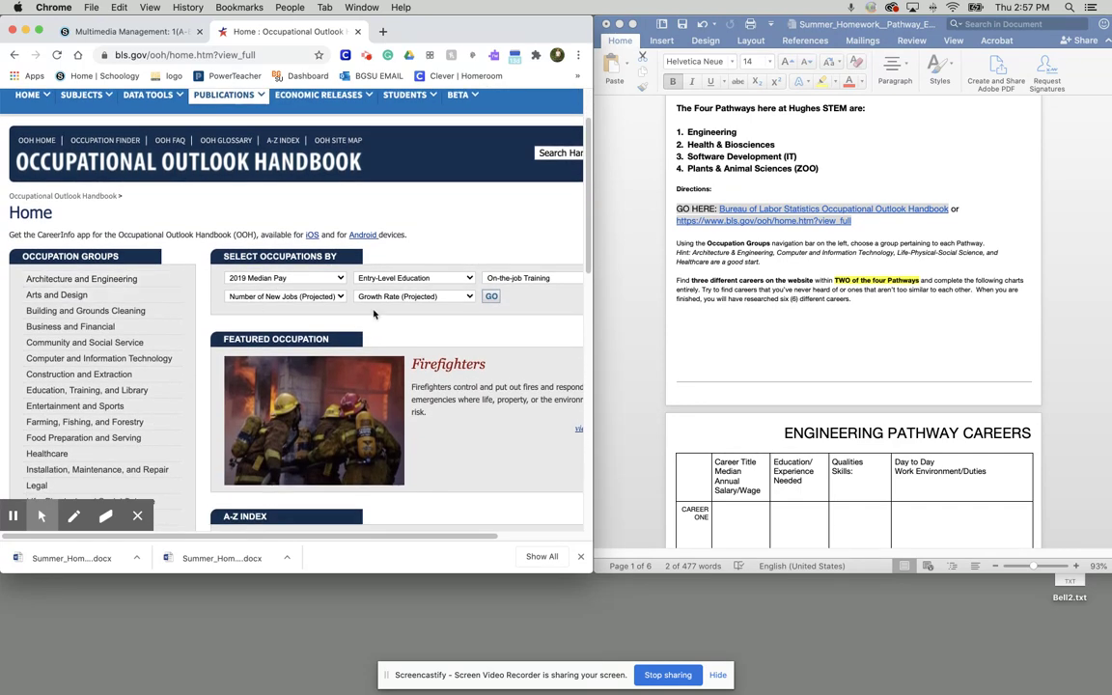
{"action": "scroll", "coordinate": [177, 175], "scroll_direction": "down", "scroll_amount": 2}
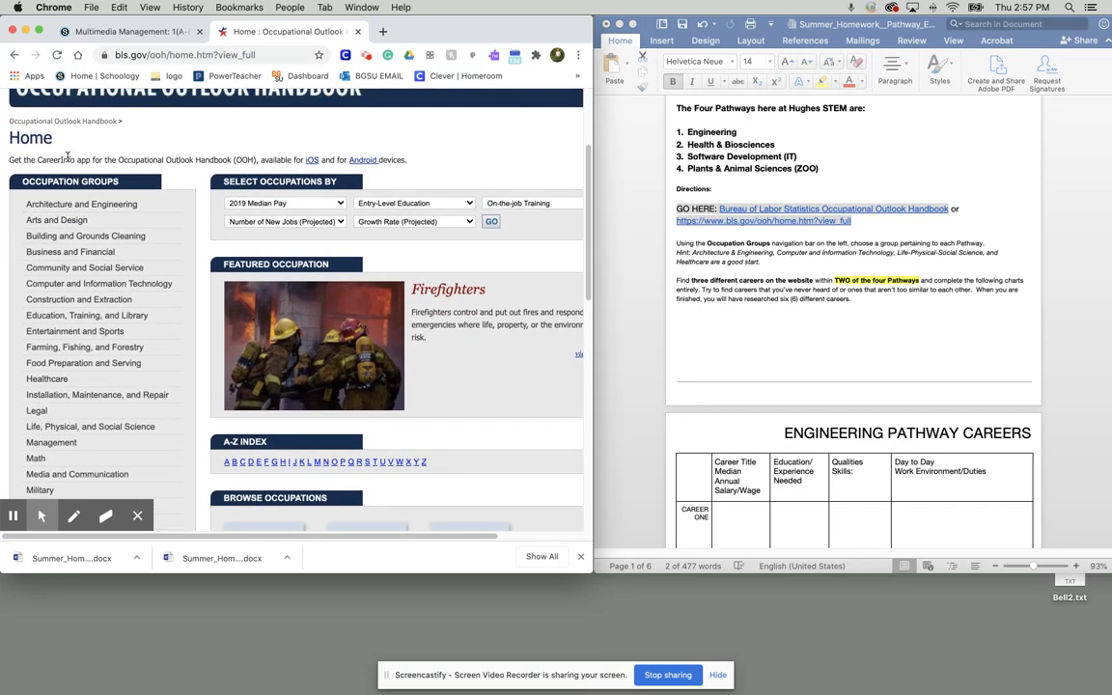
{"action": "scroll", "coordinate": [59, 159], "scroll_direction": "down", "scroll_amount": 2}
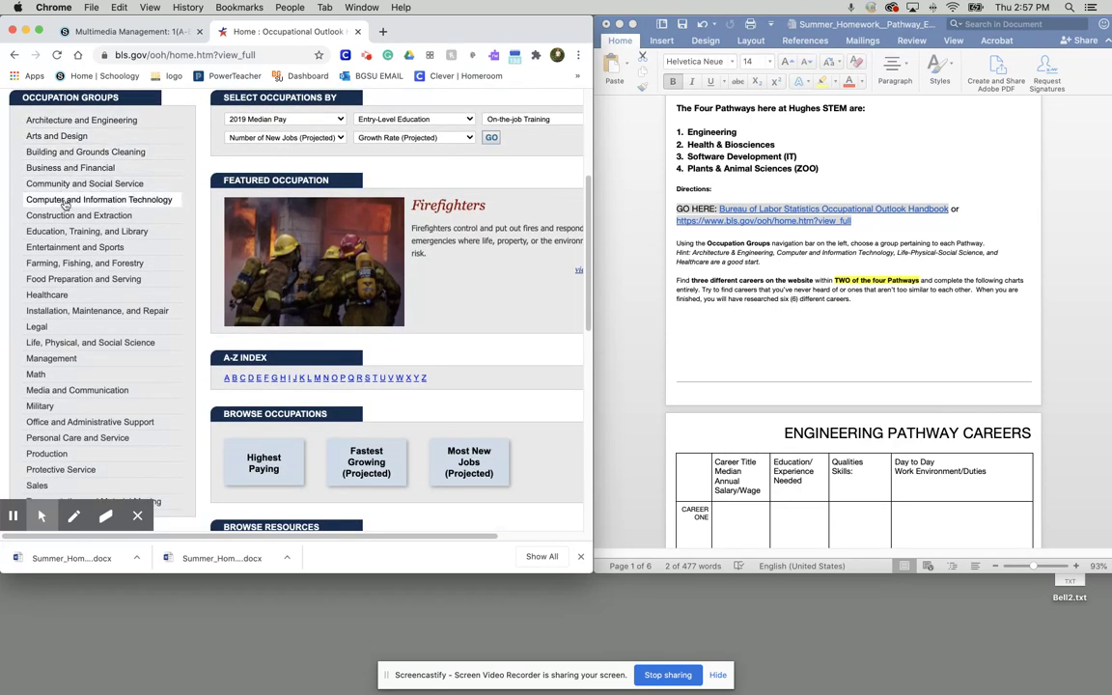
{"action": "scroll", "coordinate": [68, 290], "scroll_direction": "down", "scroll_amount": 1}
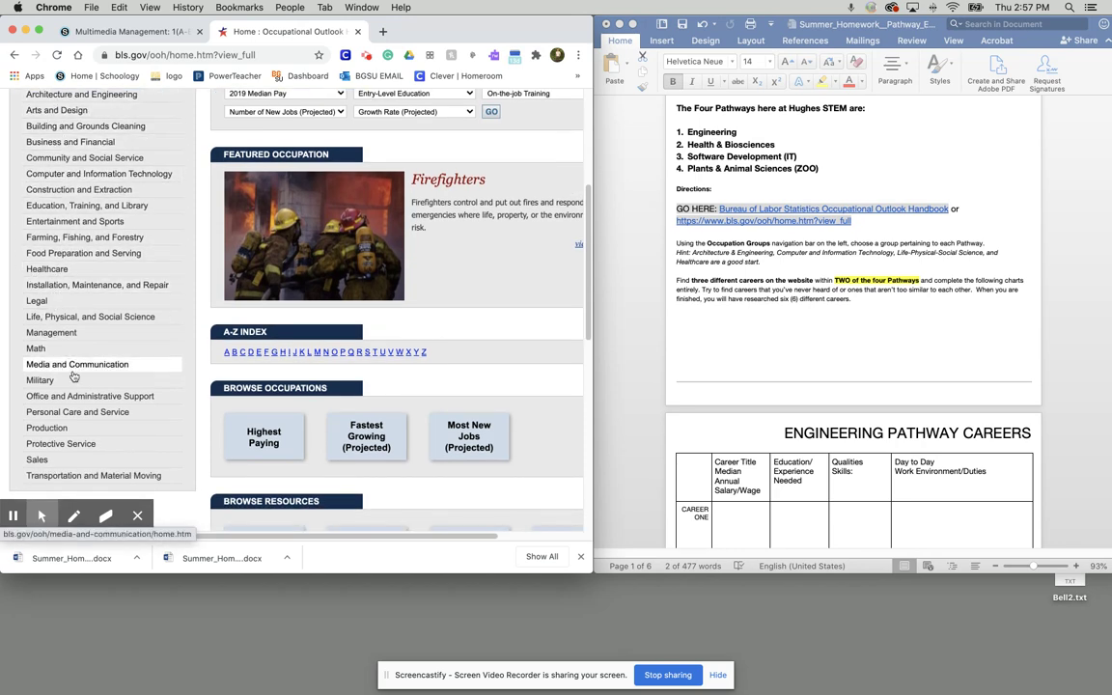
{"action": "scroll", "coordinate": [73, 382], "scroll_direction": "down", "scroll_amount": 1}
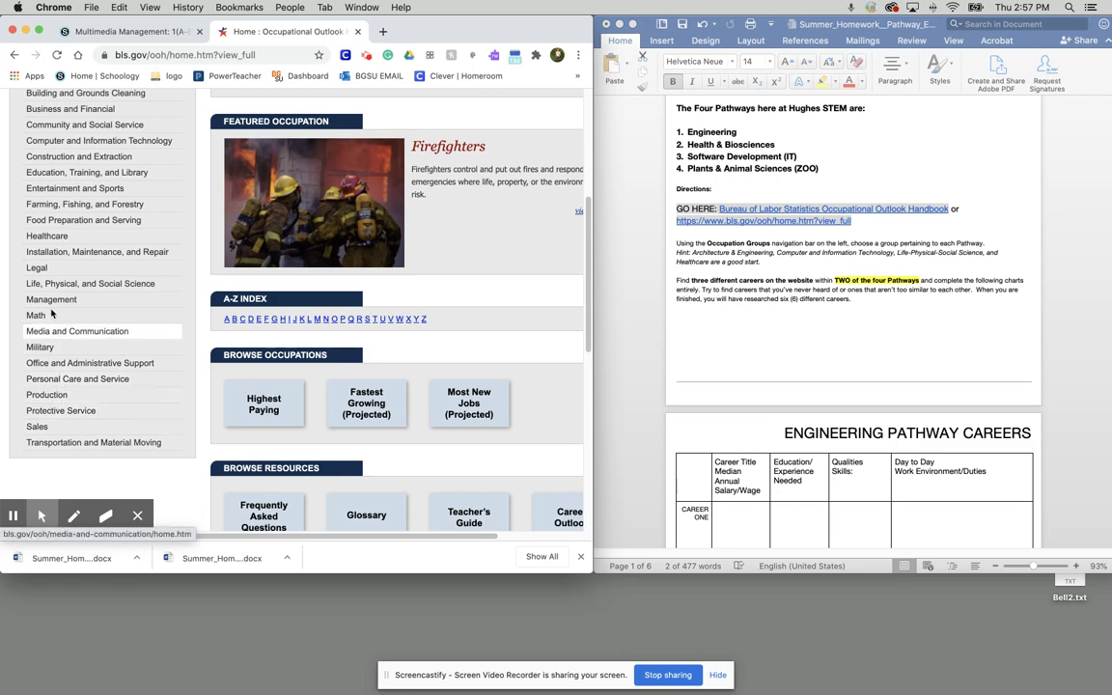
{"action": "scroll", "coordinate": [51, 303], "scroll_direction": "up", "scroll_amount": 2}
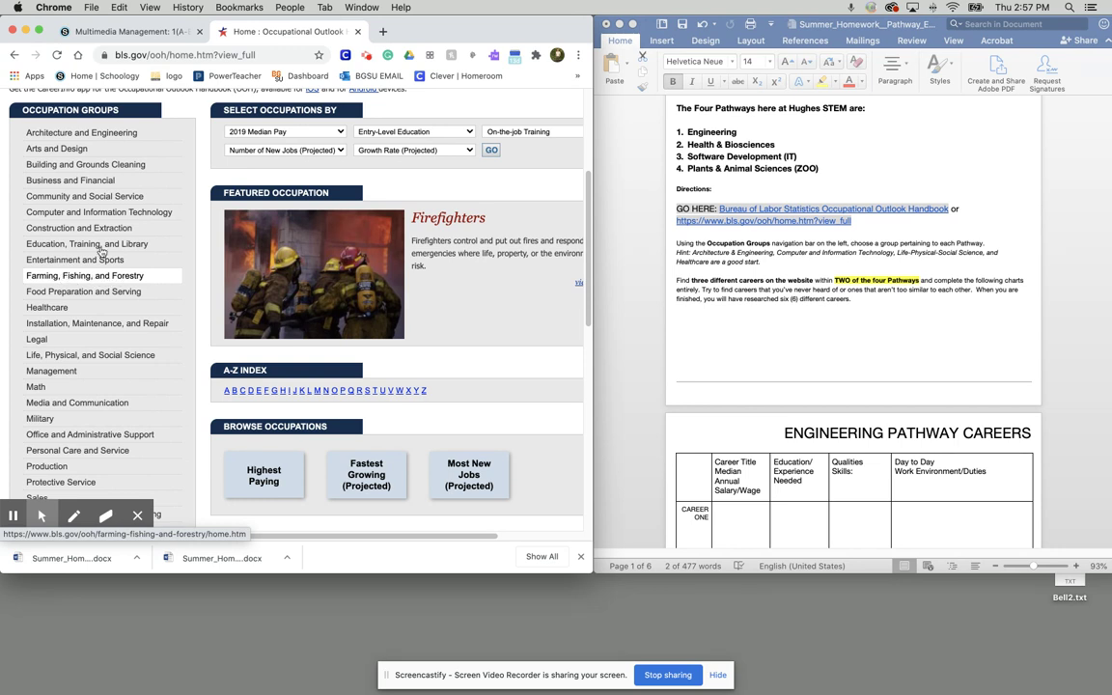
Step: Open Business and Financial Occupations and scroll its careers with education and median pay
{"action": "left_click", "coordinate": [53, 184]}
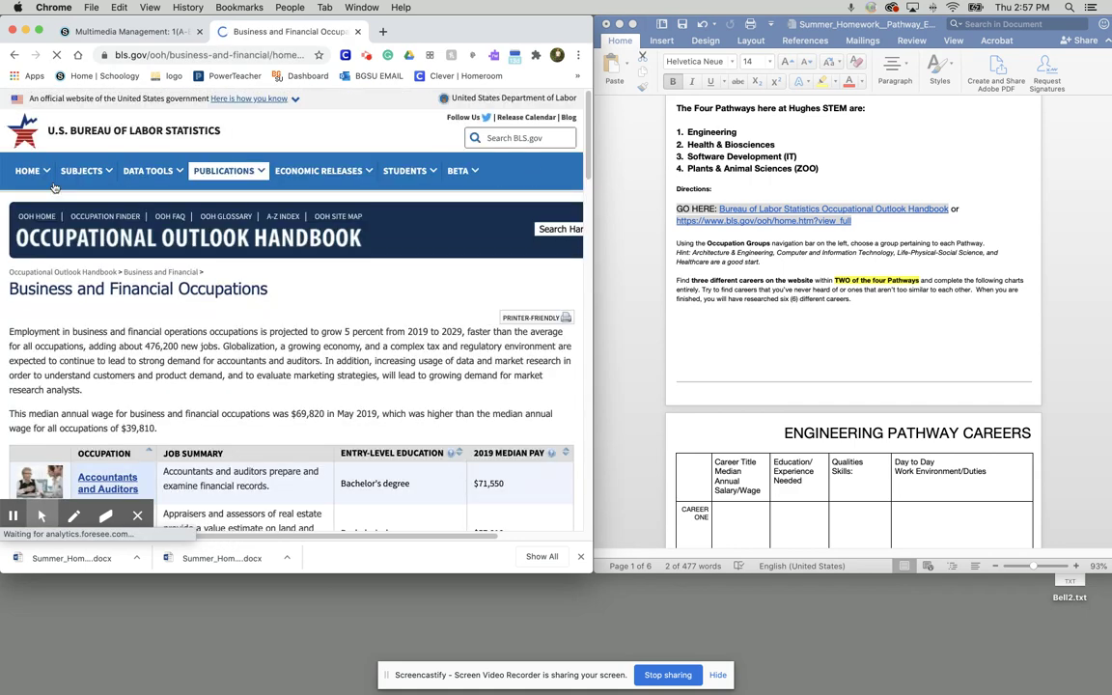
{"action": "scroll", "coordinate": [286, 330], "scroll_direction": "down", "scroll_amount": 2}
{"action": "scroll", "coordinate": [286, 331], "scroll_direction": "down", "scroll_amount": 3}
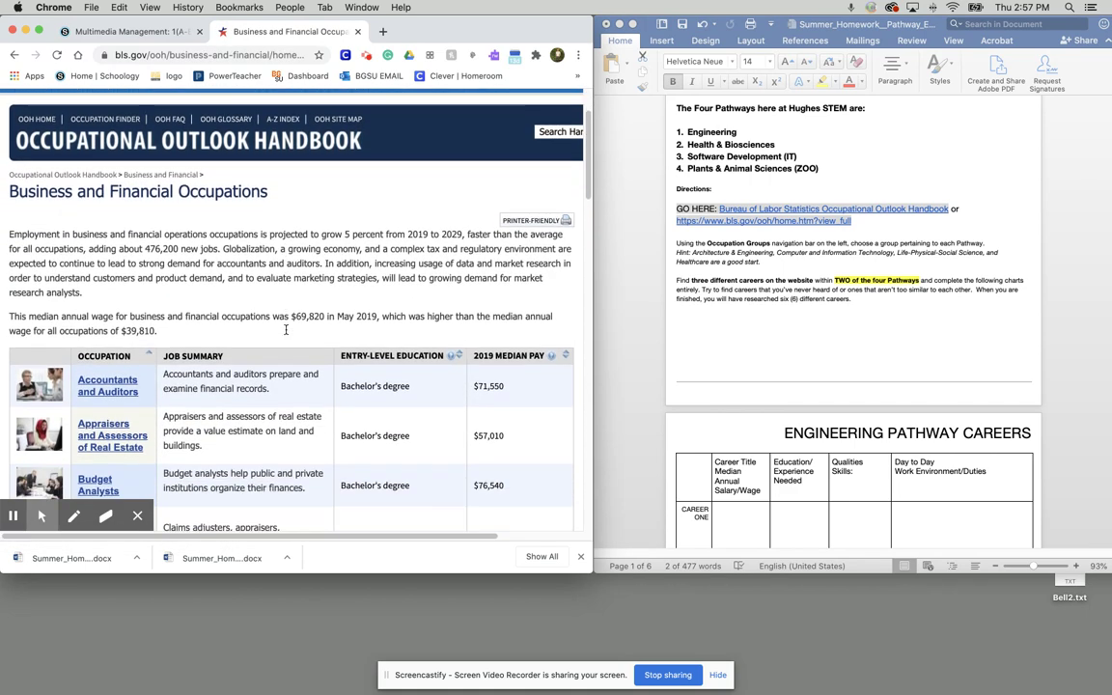
{"action": "scroll", "coordinate": [755, 399], "scroll_direction": "down", "scroll_amount": 2}
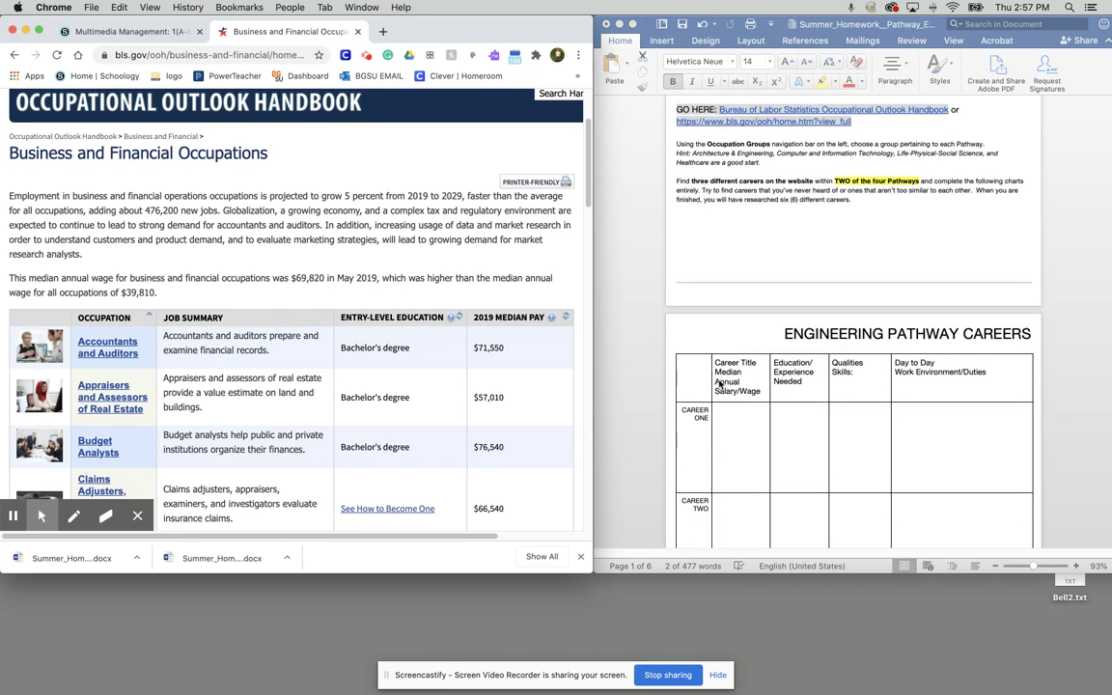
{"action": "scroll", "coordinate": [738, 408], "scroll_direction": "down", "scroll_amount": 2}
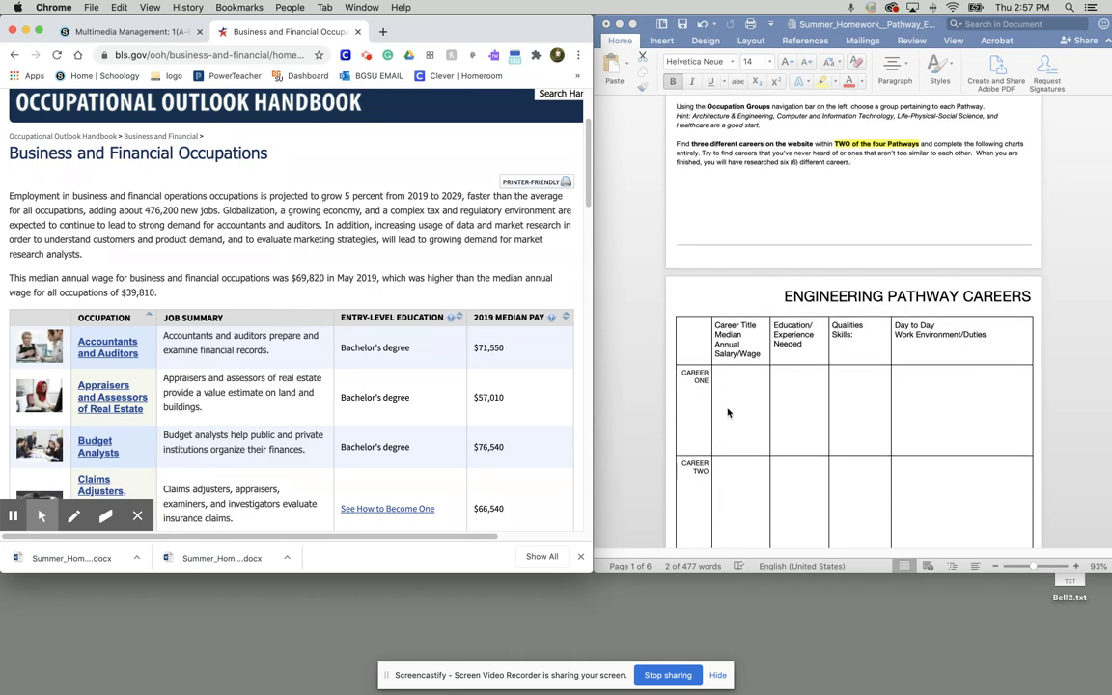
{"action": "scroll", "coordinate": [765, 381], "scroll_direction": "down", "scroll_amount": 2}
{"action": "scroll", "coordinate": [202, 298], "scroll_direction": "down", "scroll_amount": 3}
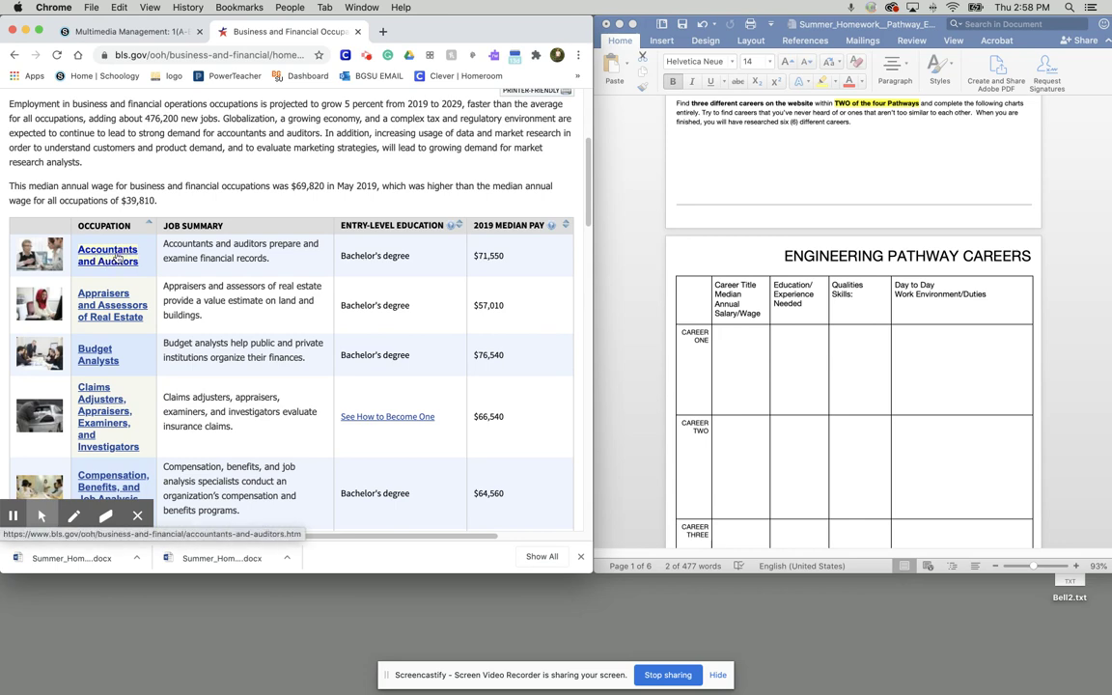
Step: Open the Accountants and Auditors career page and scroll through it
{"action": "left_click", "coordinate": [116, 257]}
{"action": "scroll", "coordinate": [193, 280], "scroll_direction": "down", "scroll_amount": 3}
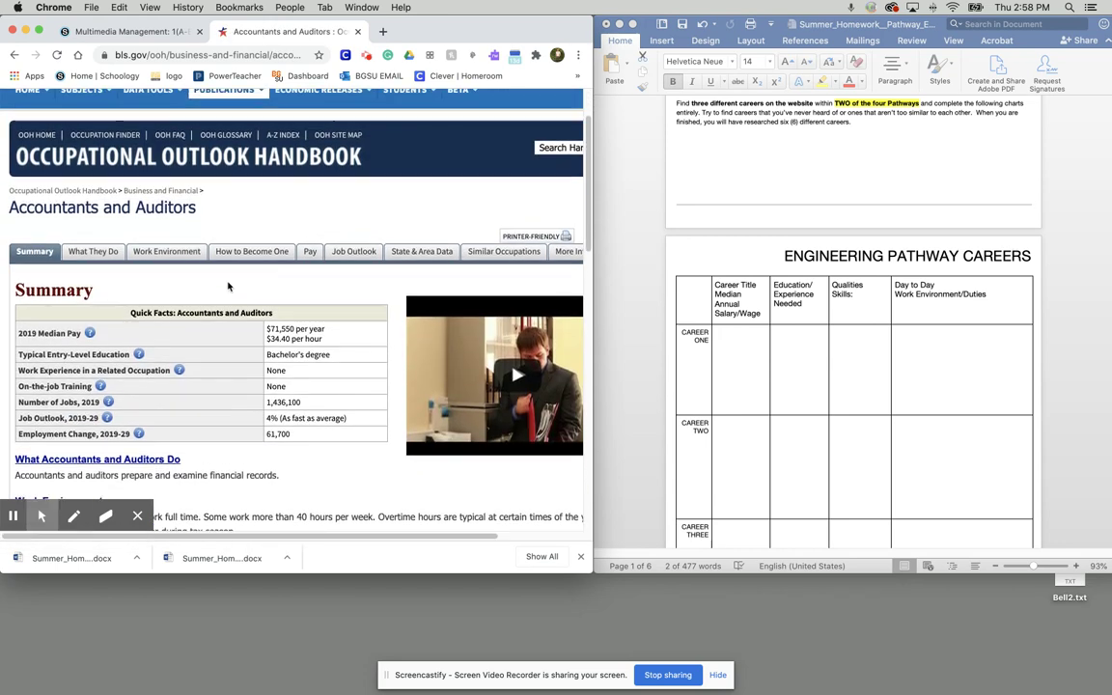
{"action": "scroll", "coordinate": [32, 181], "scroll_direction": "up", "scroll_amount": 2}
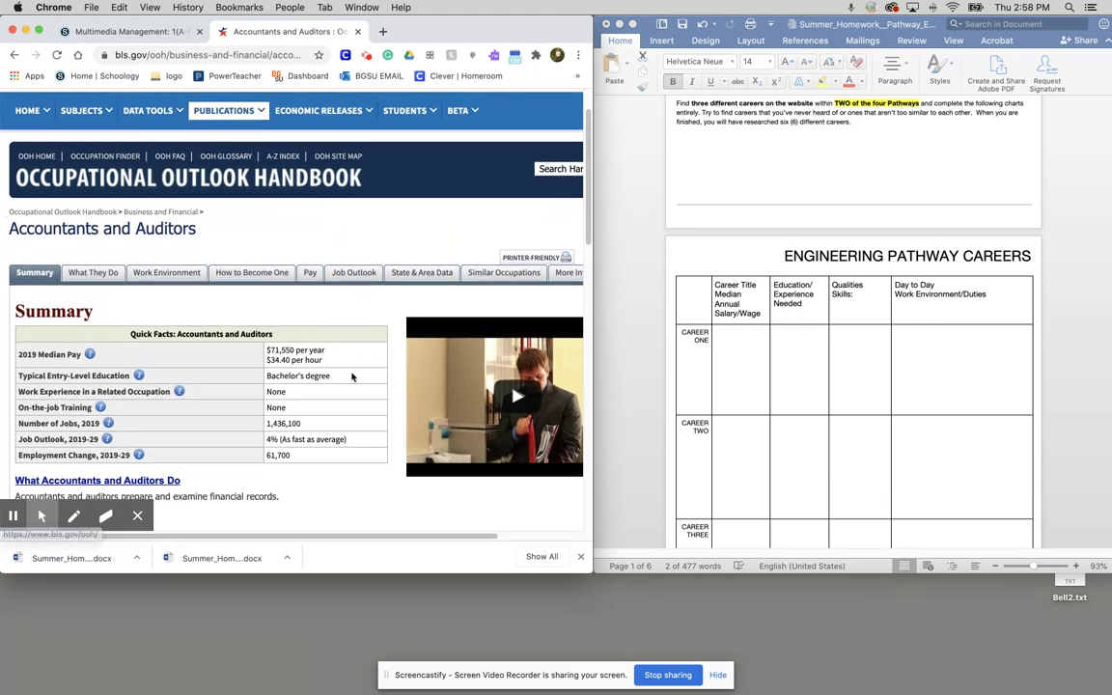
{"action": "scroll", "coordinate": [29, 180], "scroll_direction": "down", "scroll_amount": 1}
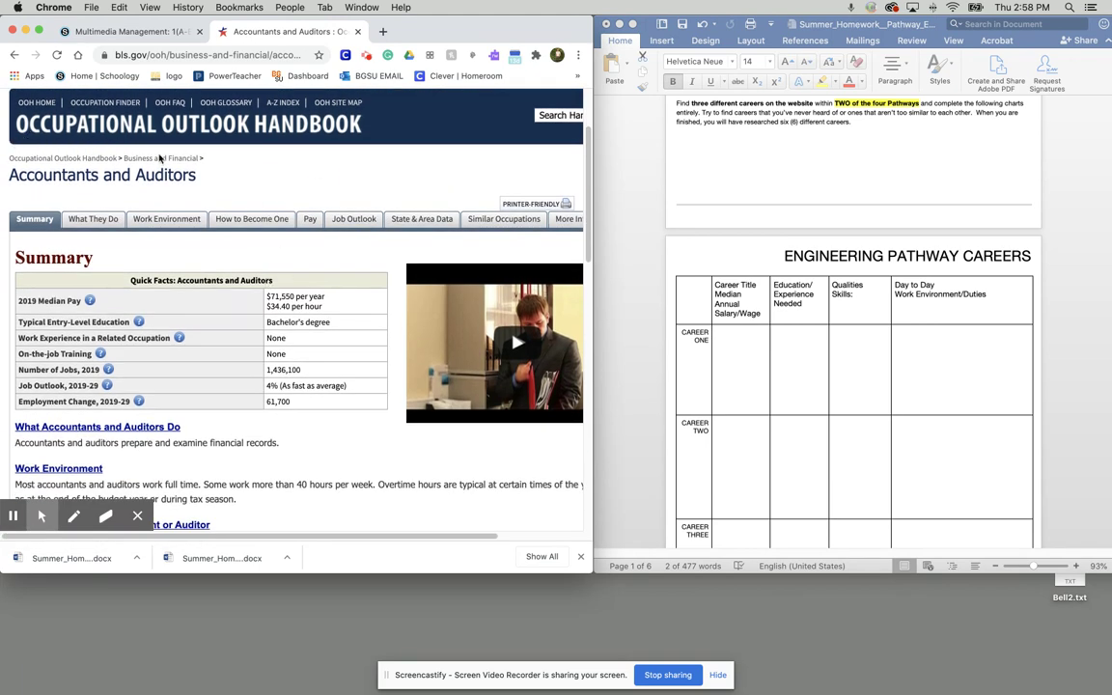
{"action": "scroll", "coordinate": [83, 213], "scroll_direction": "down", "scroll_amount": 1}
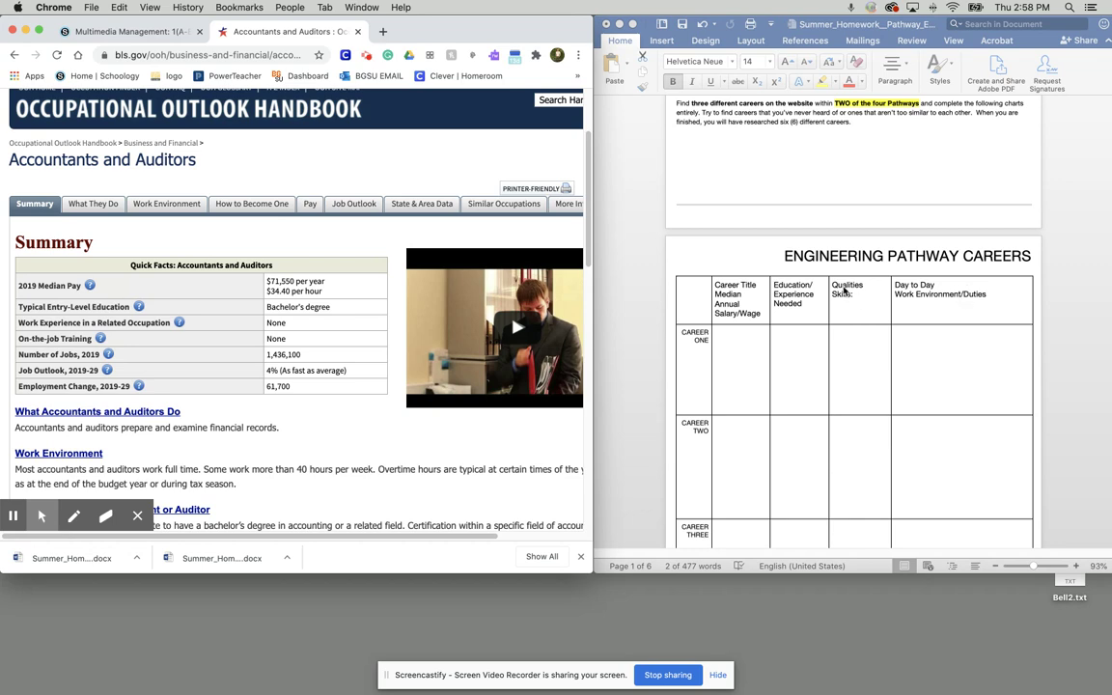
{"action": "scroll", "coordinate": [845, 290], "scroll_direction": "down", "scroll_amount": 4}
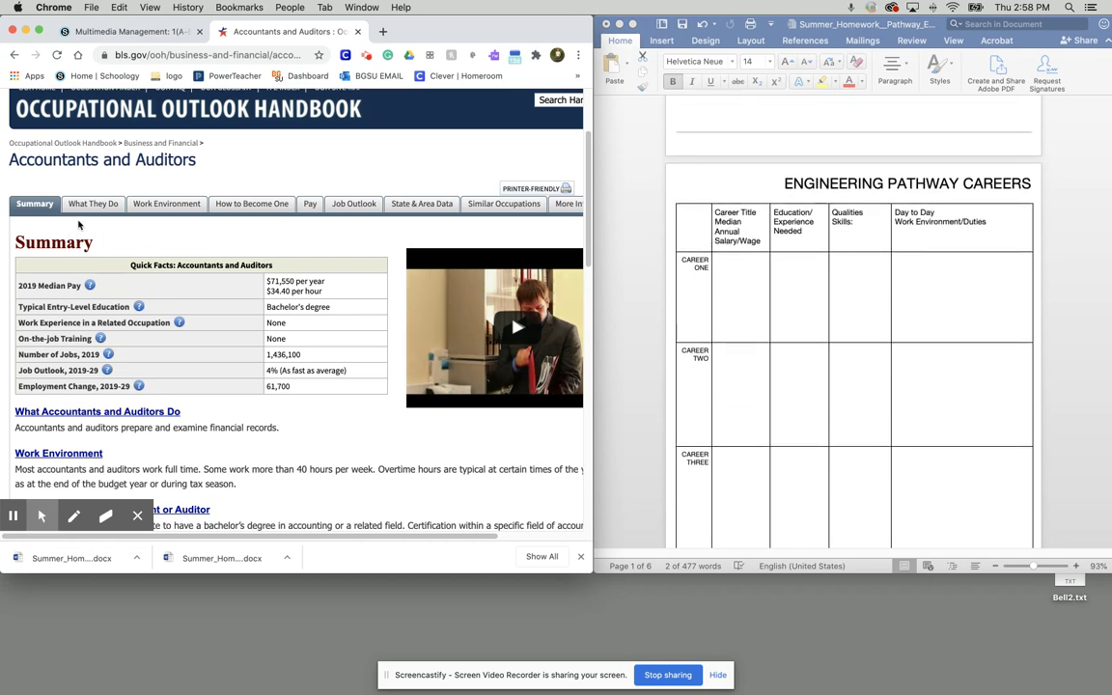
{"action": "scroll", "coordinate": [91, 221], "scroll_direction": "down", "scroll_amount": 1}
Step: Go back to the Business and Financial occupations list and scroll through it
{"action": "left_click", "coordinate": [14, 55]}
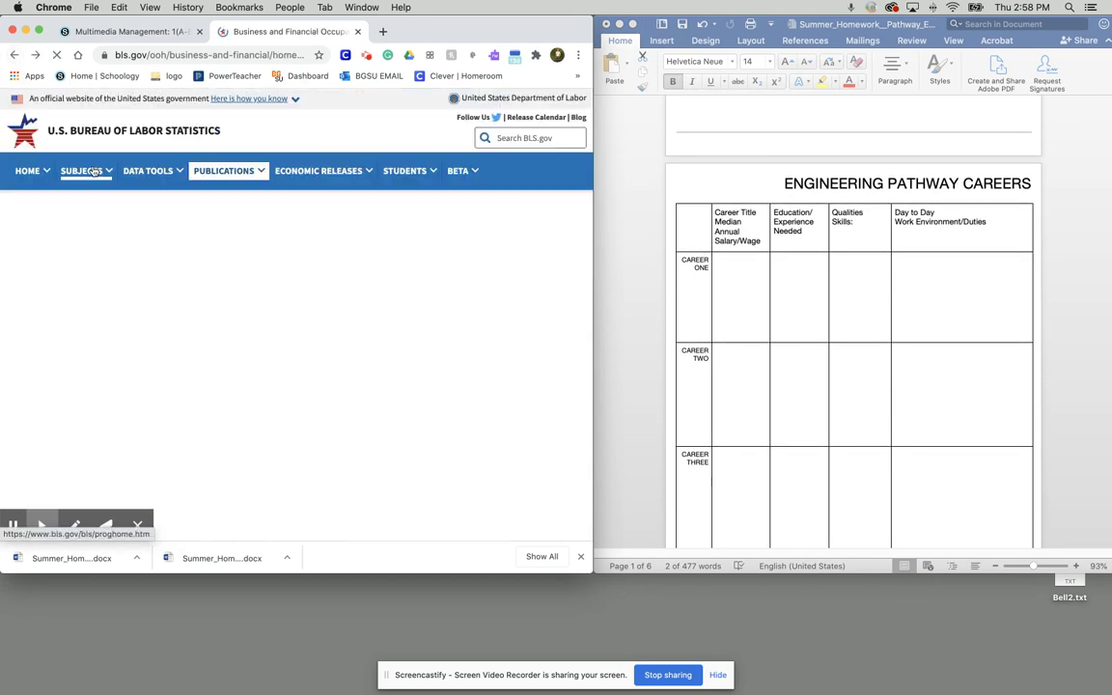
{"action": "scroll", "coordinate": [111, 290], "scroll_direction": "down", "scroll_amount": 2}
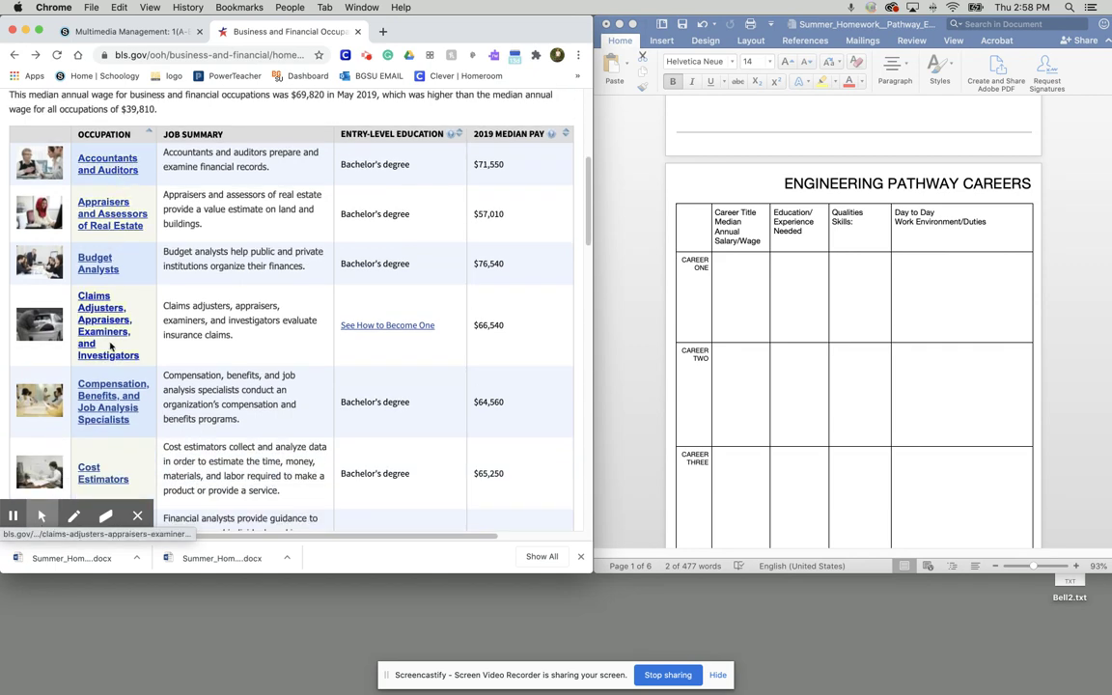
{"action": "scroll", "coordinate": [101, 159], "scroll_direction": "up", "scroll_amount": 3}
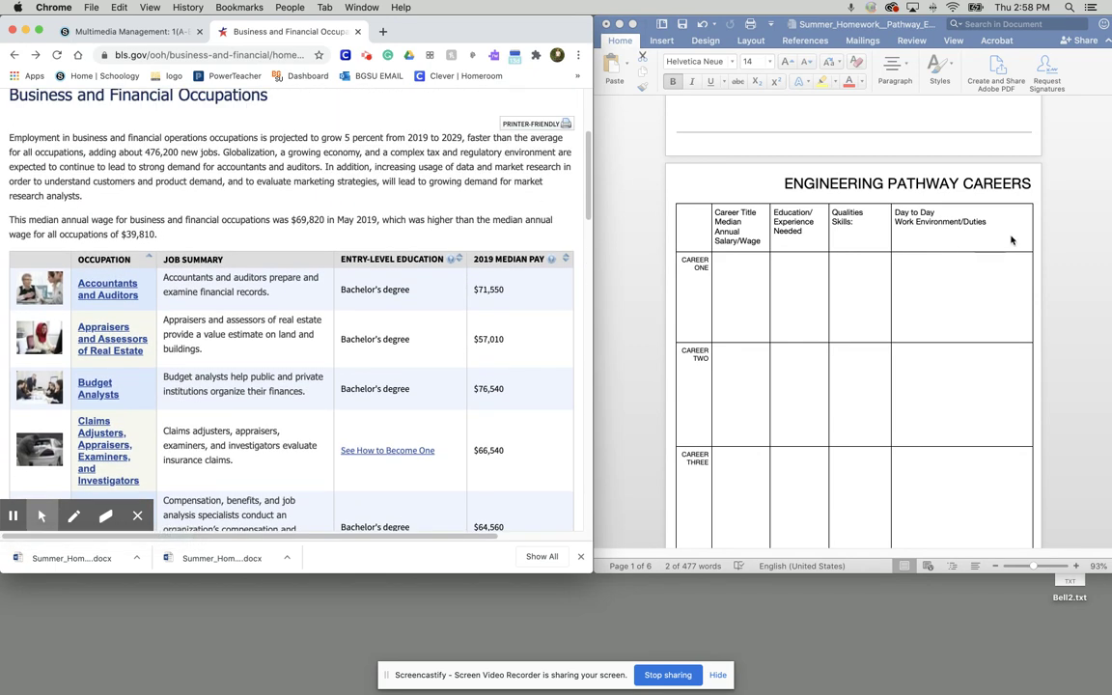
{"action": "scroll", "coordinate": [772, 309], "scroll_direction": "down", "scroll_amount": 1}
{"action": "scroll", "coordinate": [772, 309], "scroll_direction": "down", "scroll_amount": 3}
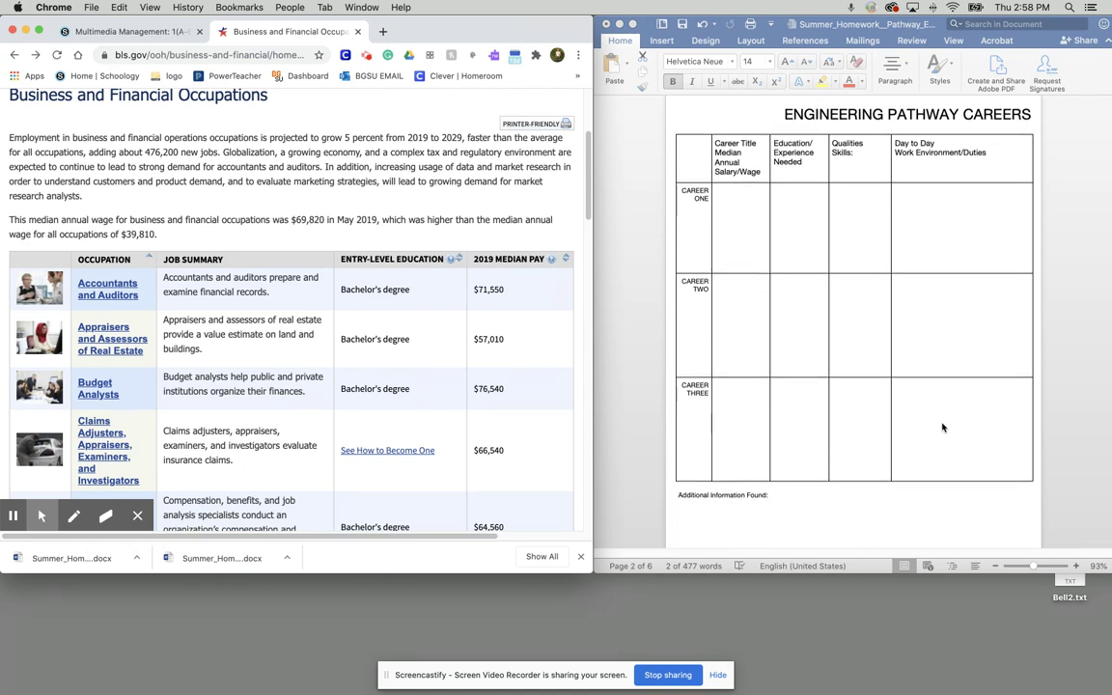
{"action": "scroll", "coordinate": [888, 222], "scroll_direction": "up", "scroll_amount": 1}
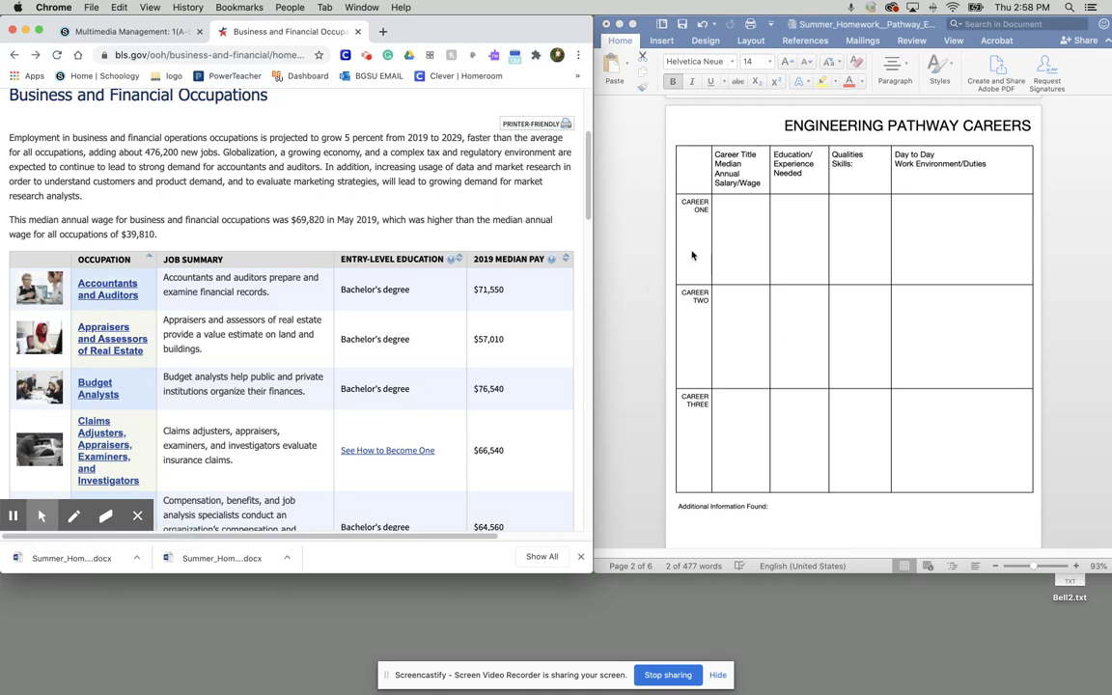
Step: Reopen Accountants and Auditors and close the feedback survey to see its $71,550 summary
{"action": "left_click", "coordinate": [101, 293]}
{"action": "left_click", "coordinate": [104, 294]}
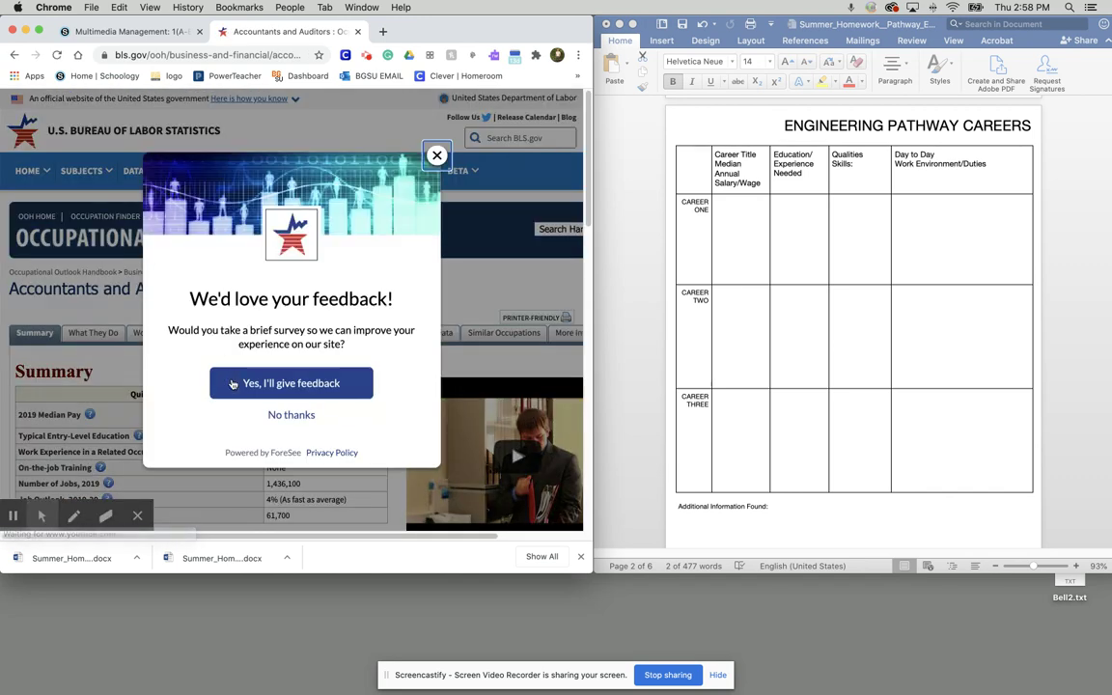
{"action": "left_click", "coordinate": [437, 154]}
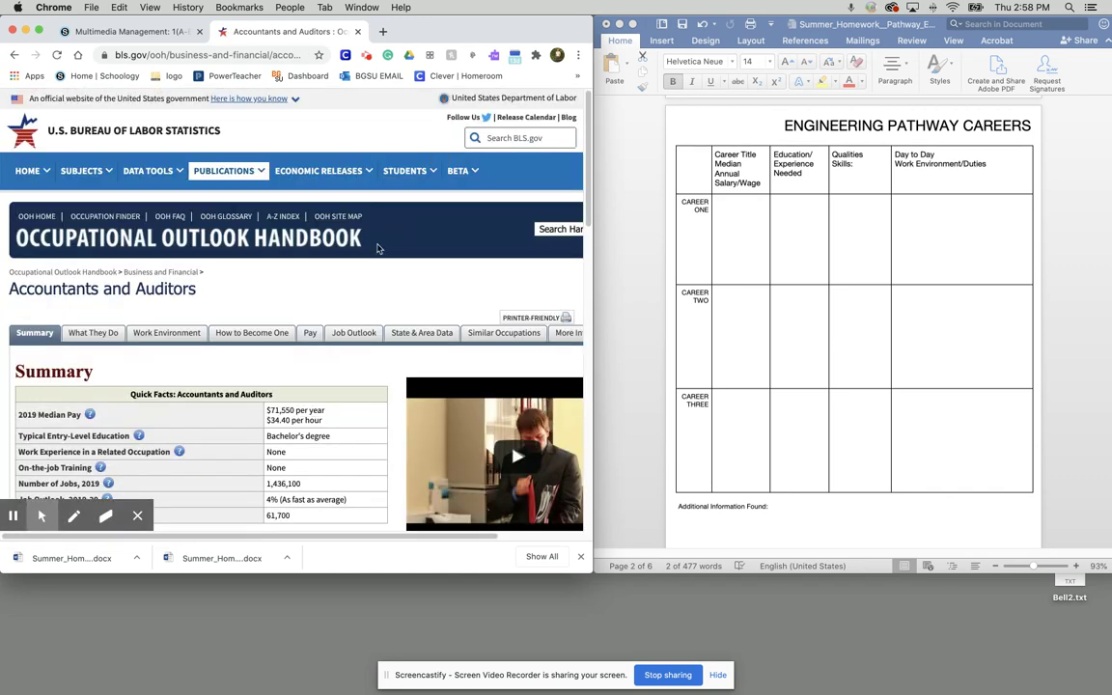
{"action": "scroll", "coordinate": [303, 282], "scroll_direction": "down", "scroll_amount": 3}
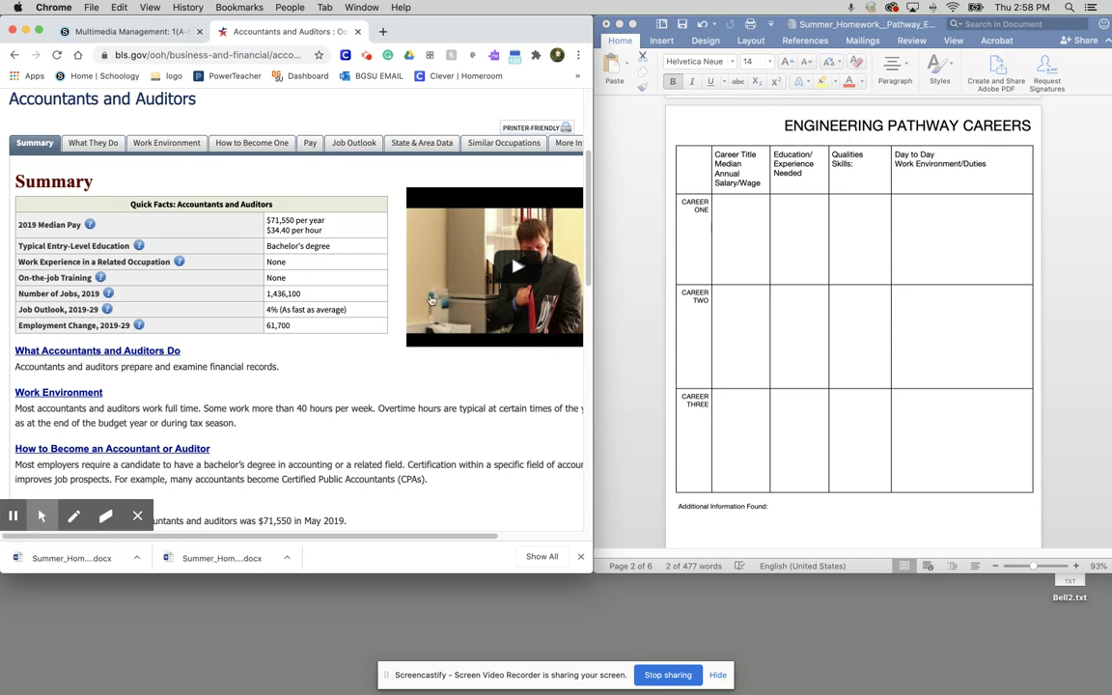
{"action": "scroll", "coordinate": [332, 282], "scroll_direction": "up", "scroll_amount": 1}
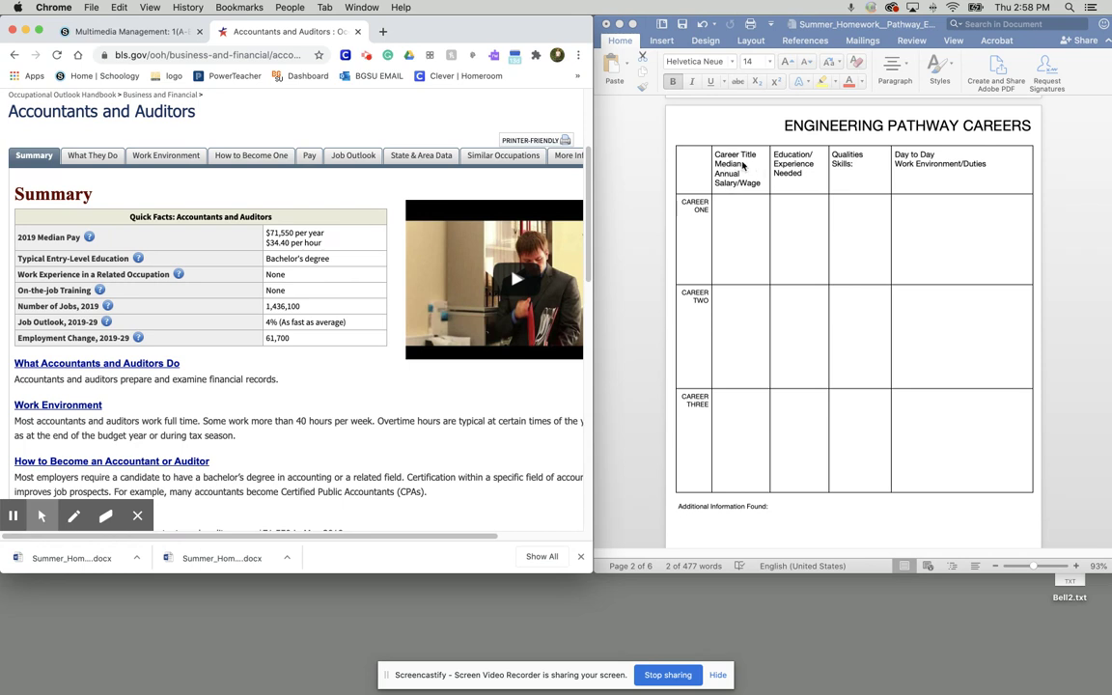
Step: Type 'Accountants and Auditors' into the Career Title cell of the CAREER ONE row
{"action": "left_click", "coordinate": [731, 227]}
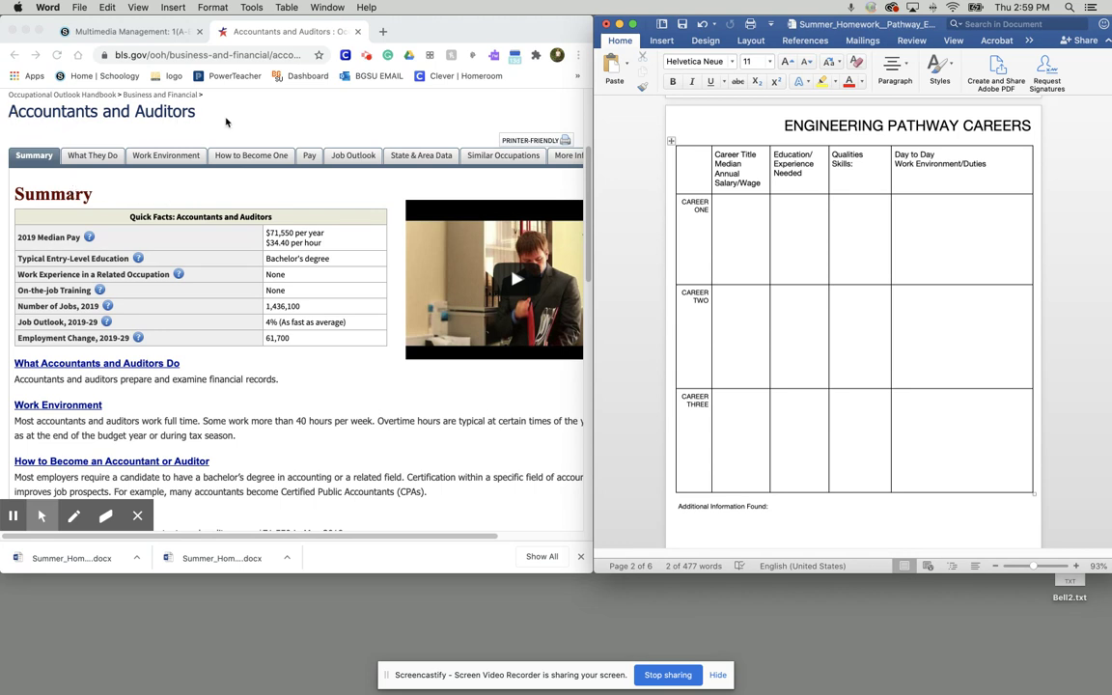
{"action": "left_click", "coordinate": [730, 218]}
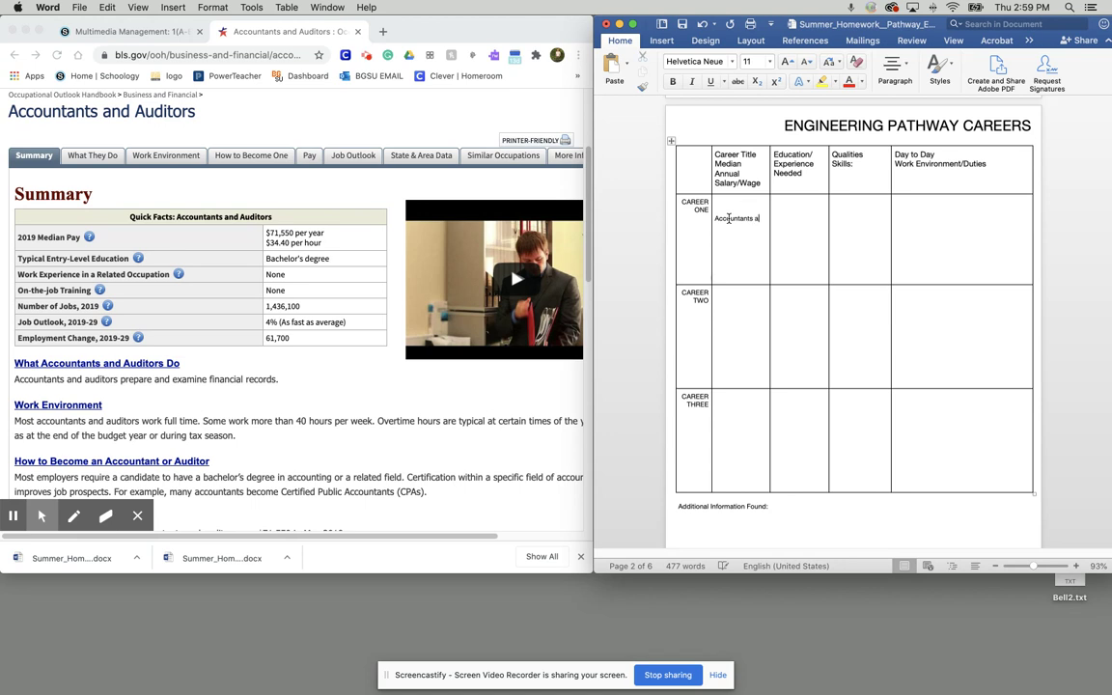
{"action": "type", "text": "Accountants and Auditors"}
Step: Copy the 2019 median pay from BLS, paste it into the grid, and undo misplaced edits
{"action": "left_click", "coordinate": [302, 242]}
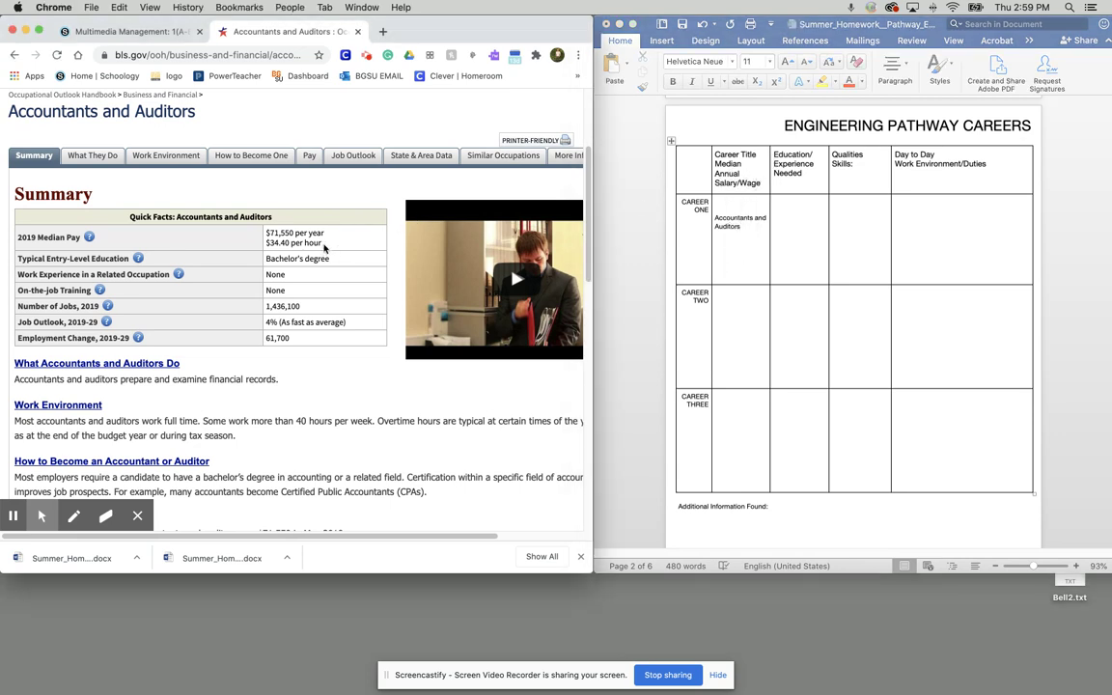
{"action": "left_click_drag", "start_coordinate": [325, 248], "coordinate": [259, 232]}
{"action": "key", "text": "super+c"}
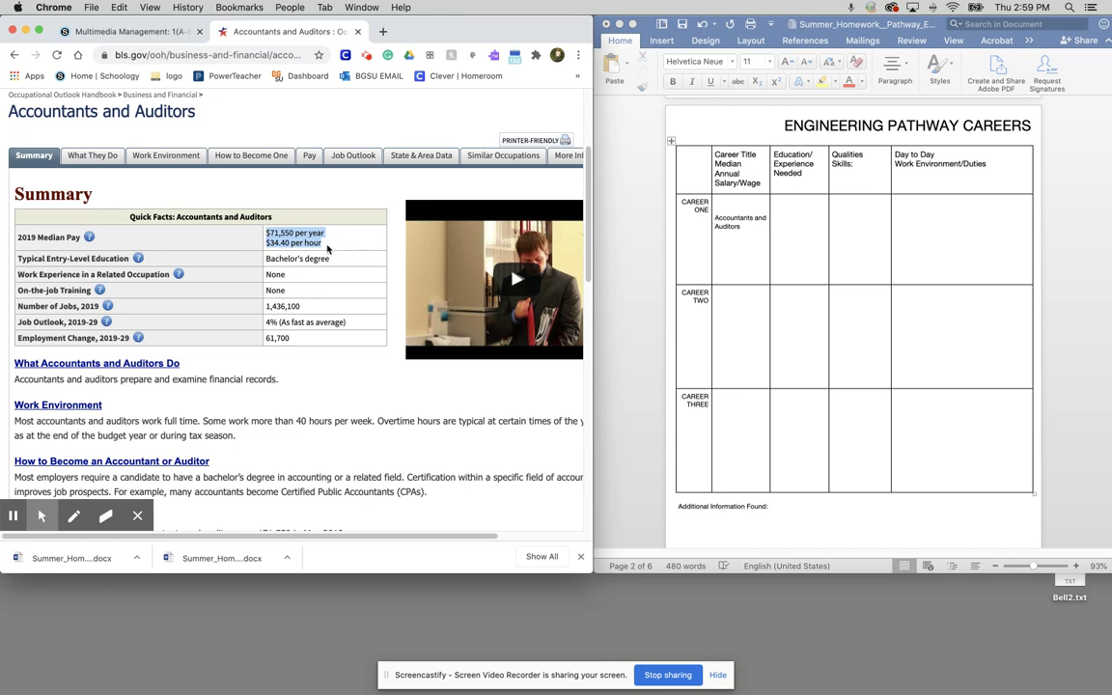
{"action": "left_click", "coordinate": [809, 224]}
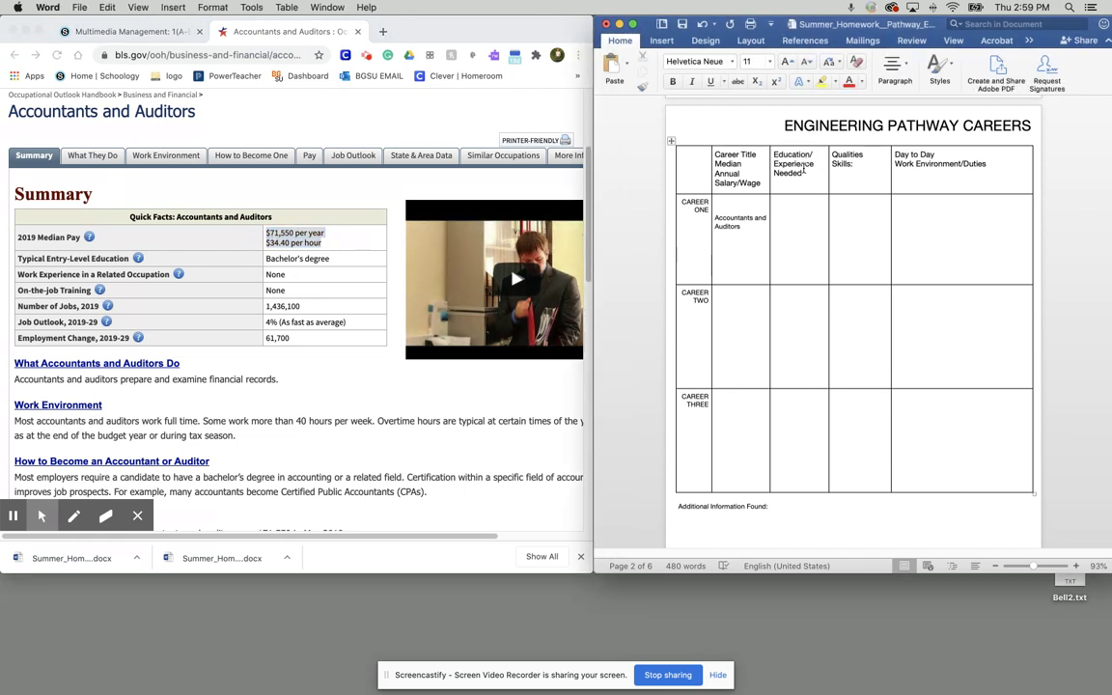
{"action": "key", "text": "super+v"}
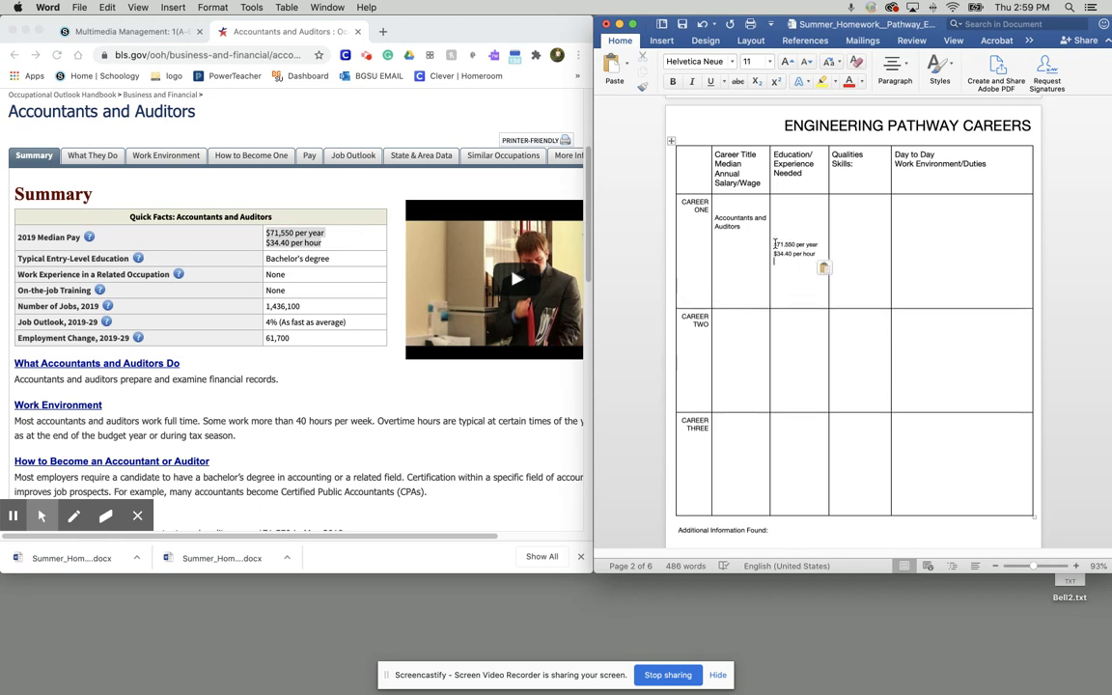
{"action": "key", "text": "BackSpace"}
{"action": "key", "text": "BackSpace"}
{"action": "key", "text": "BackSpace"}
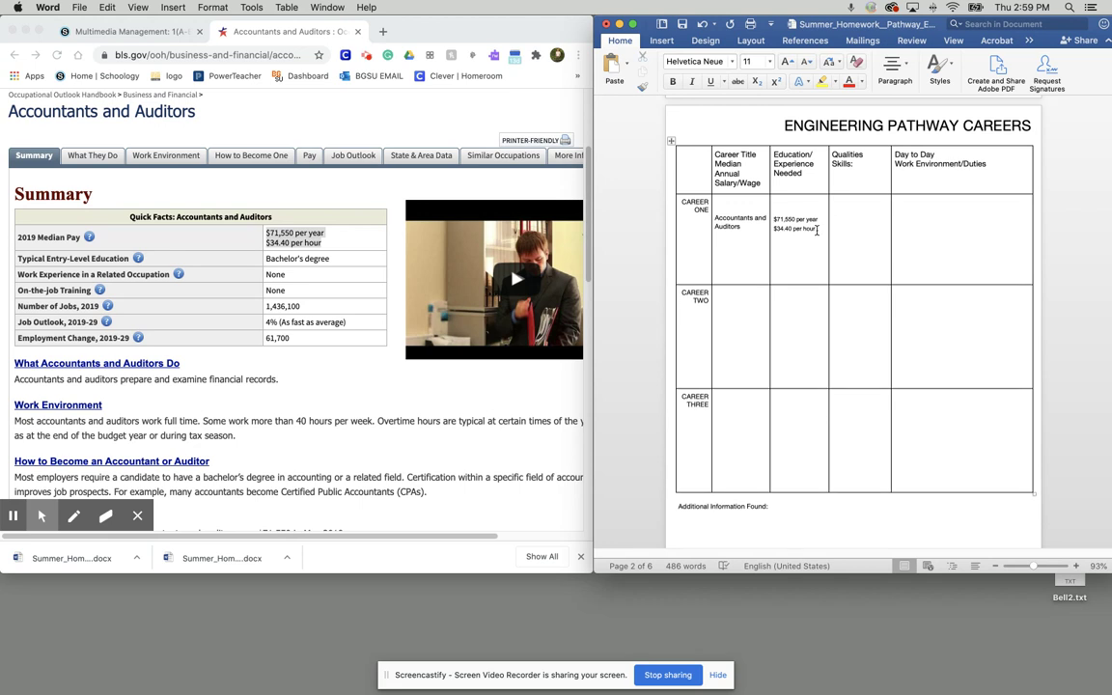
{"action": "left_click", "coordinate": [777, 222]}
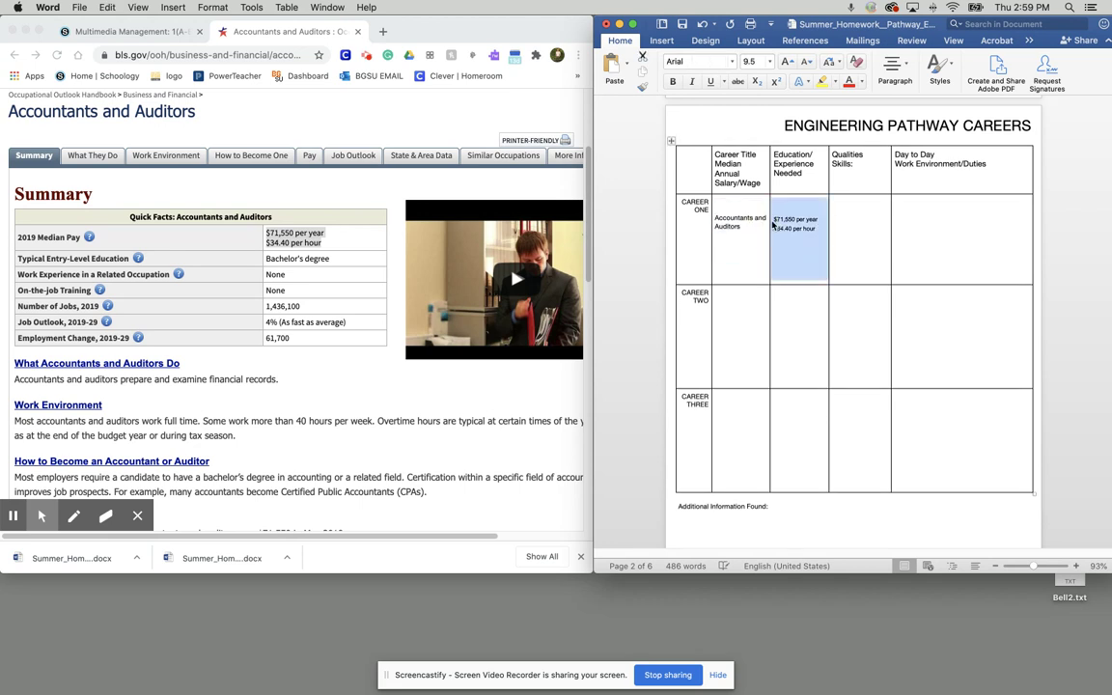
{"action": "key", "text": "BackSpace"}
{"action": "left_click", "coordinate": [582, 254]}
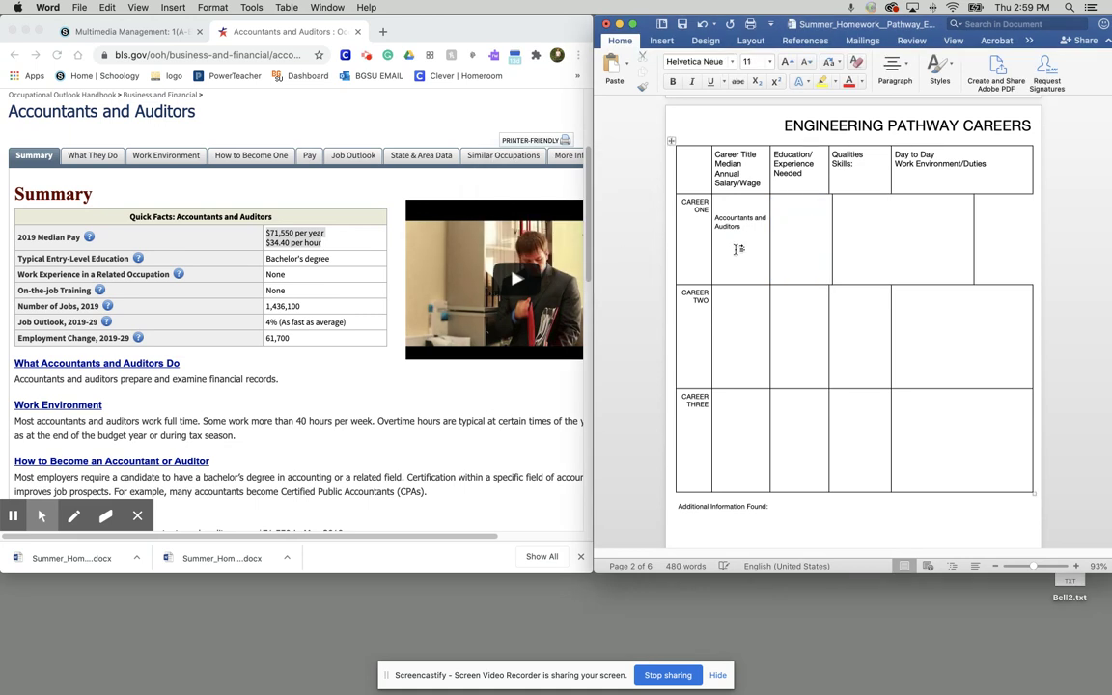
{"action": "key", "text": "super+z"}
{"action": "key", "text": "super+z"}
{"action": "key", "text": "super+z"}
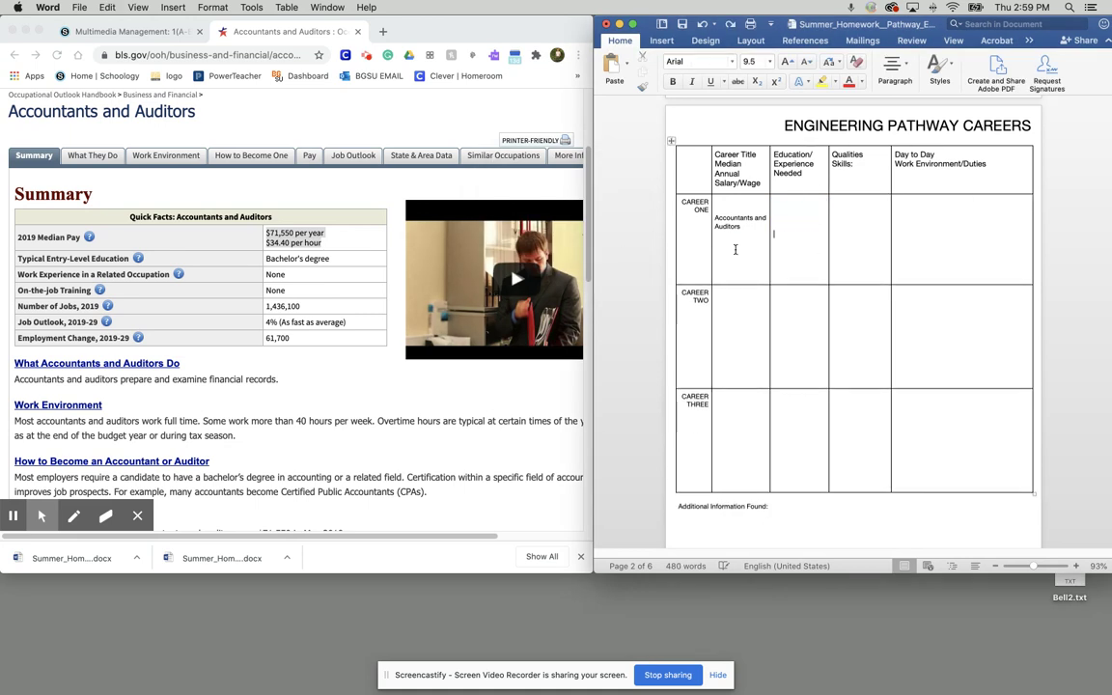
Step: Retype 'Accountants and Auditors' above the $71,550 per year and $34.40 per hour lines
{"action": "key", "text": "super+z"}
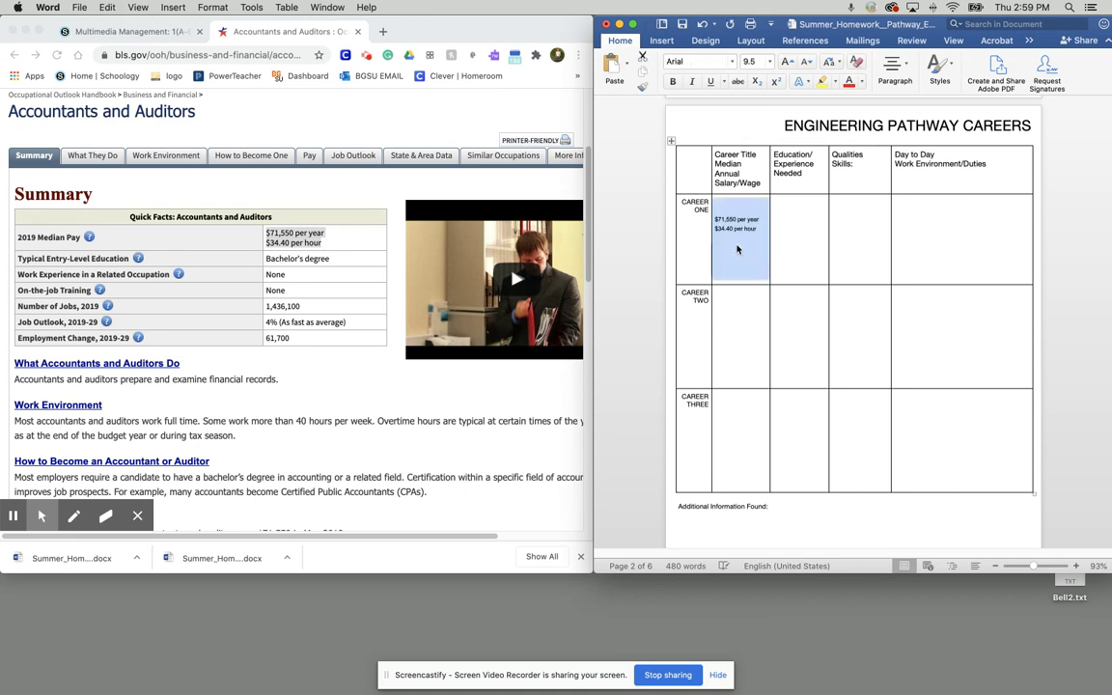
{"action": "left_click", "coordinate": [715, 223]}
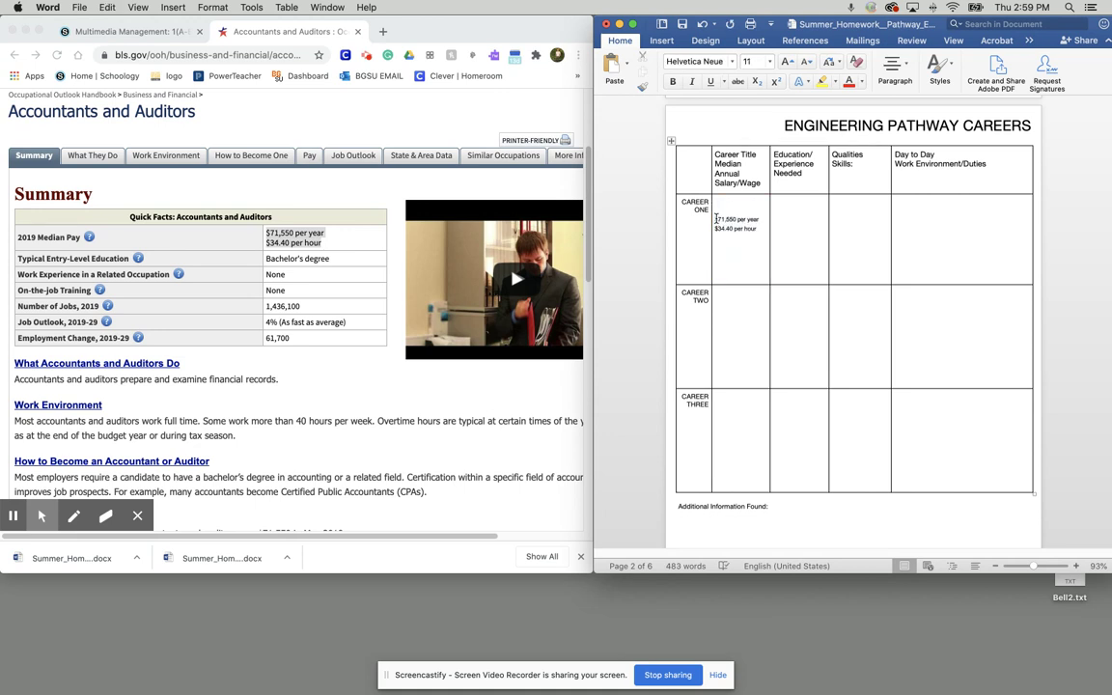
{"action": "key", "text": "Return"}
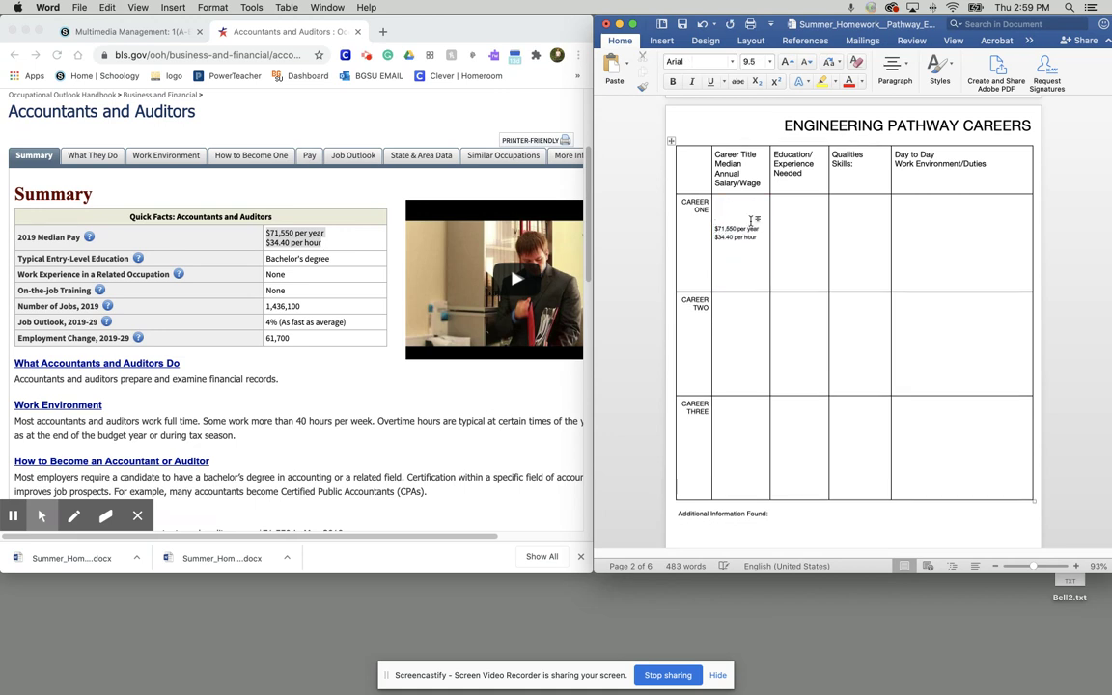
{"action": "type", "text": "Accountants and Audi"}
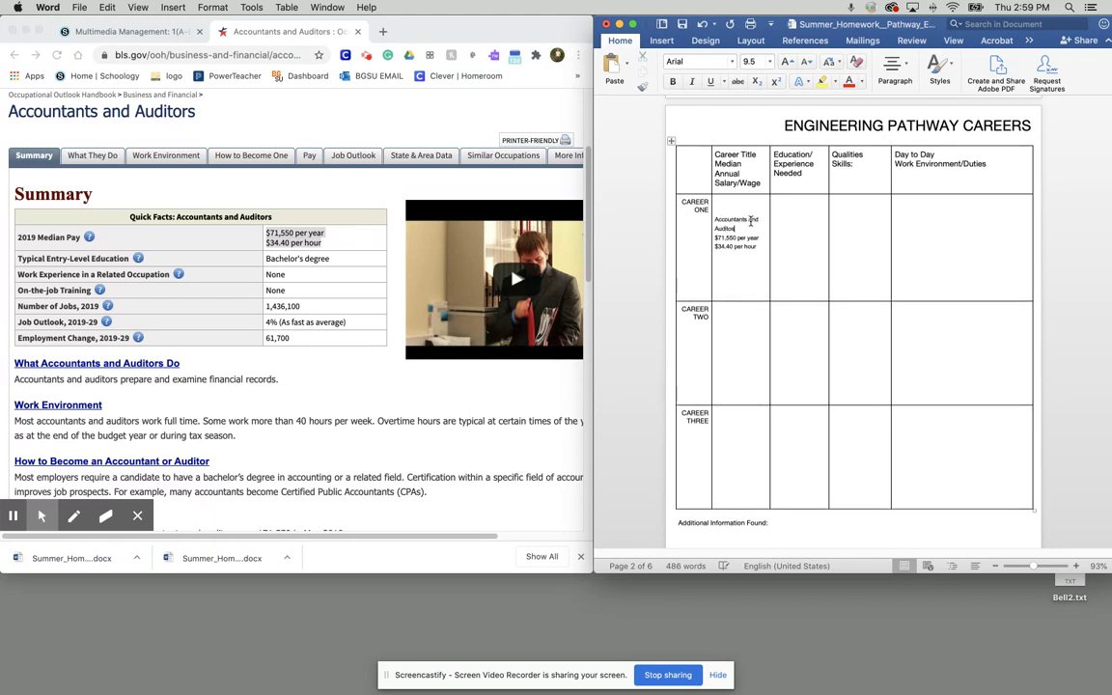
{"action": "type", "text": "tors"}
{"action": "key", "text": "Down"}
{"action": "key", "text": "Tab"}
Step: Copy 'Bachelor's degree' from the BLS Quick Facts into Career One's Education cell
{"action": "left_click", "coordinate": [294, 238]}
{"action": "left_click_drag", "start_coordinate": [328, 259], "coordinate": [268, 260]}
{"action": "key", "text": "super+c"}
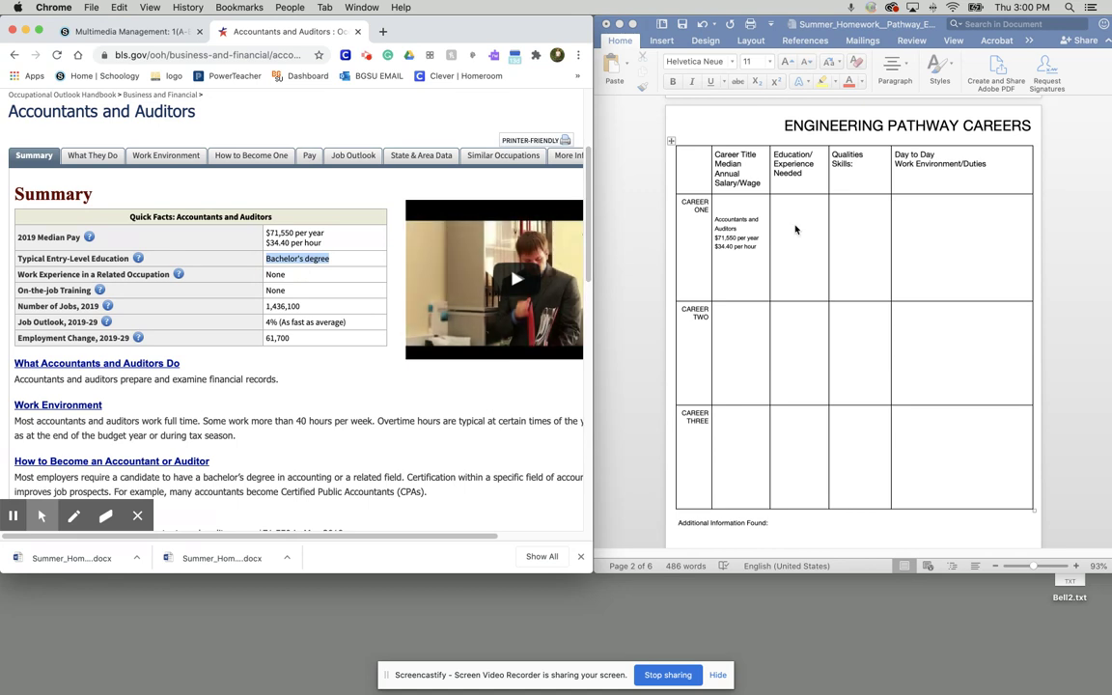
{"action": "left_click", "coordinate": [715, 205]}
{"action": "left_click", "coordinate": [784, 228]}
{"action": "key", "text": "super+v"}
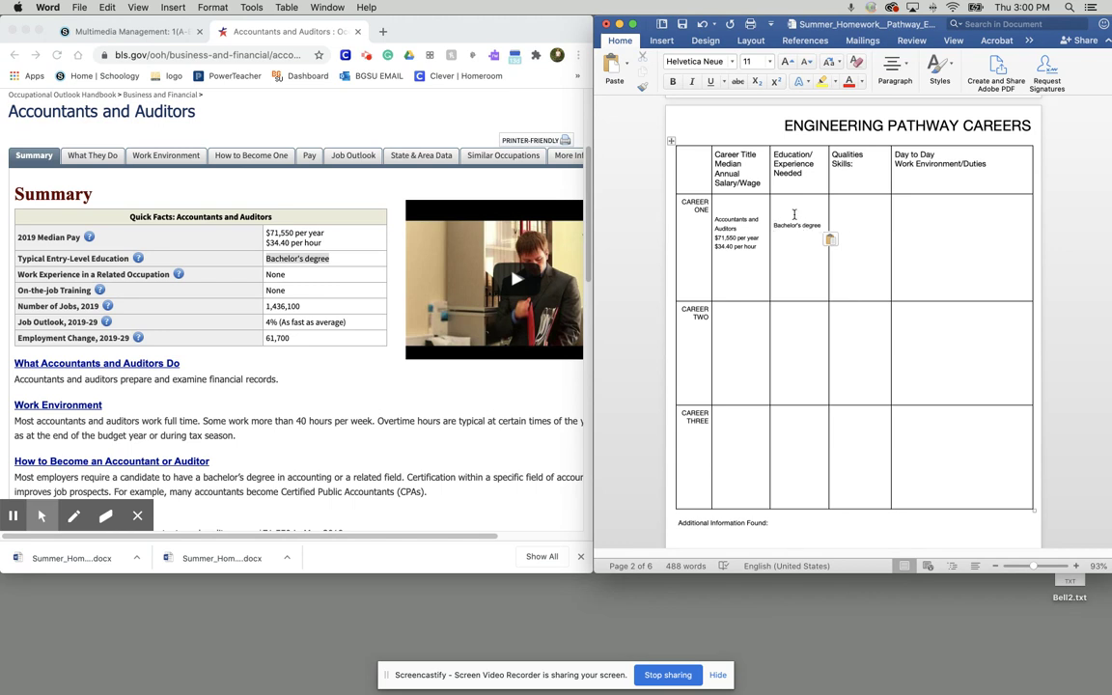
{"action": "scroll", "coordinate": [456, 257], "scroll_direction": "right", "scroll_amount": 1}
{"action": "scroll", "coordinate": [454, 258], "scroll_direction": "right", "scroll_amount": 1}
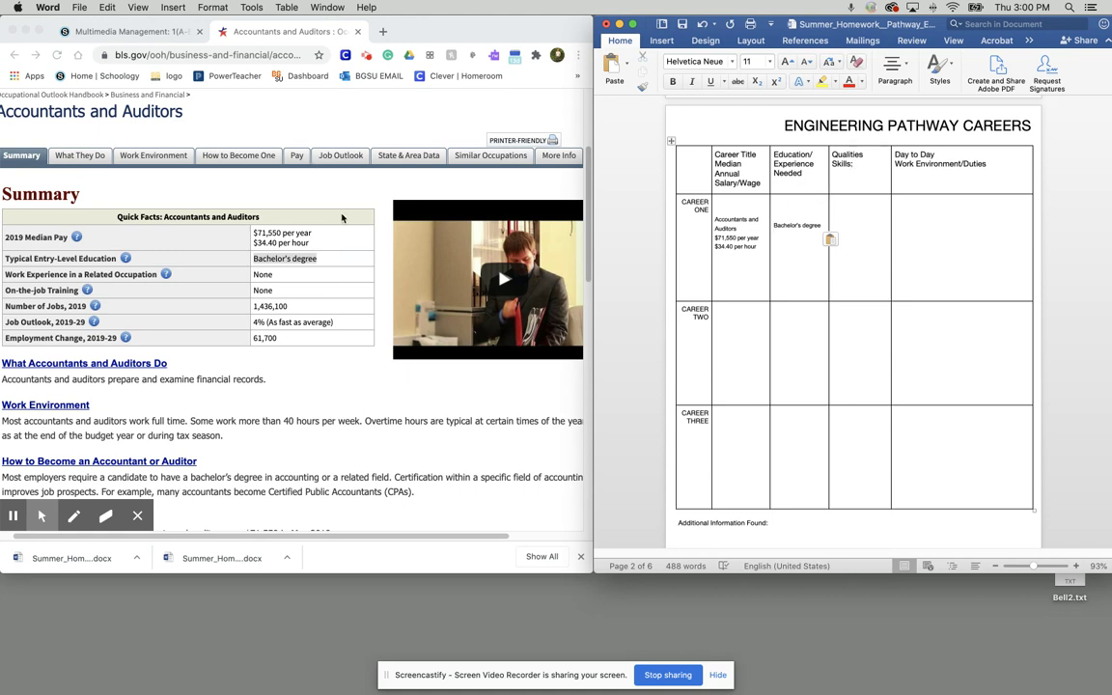
{"action": "scroll", "coordinate": [189, 222], "scroll_direction": "left", "scroll_amount": 2}
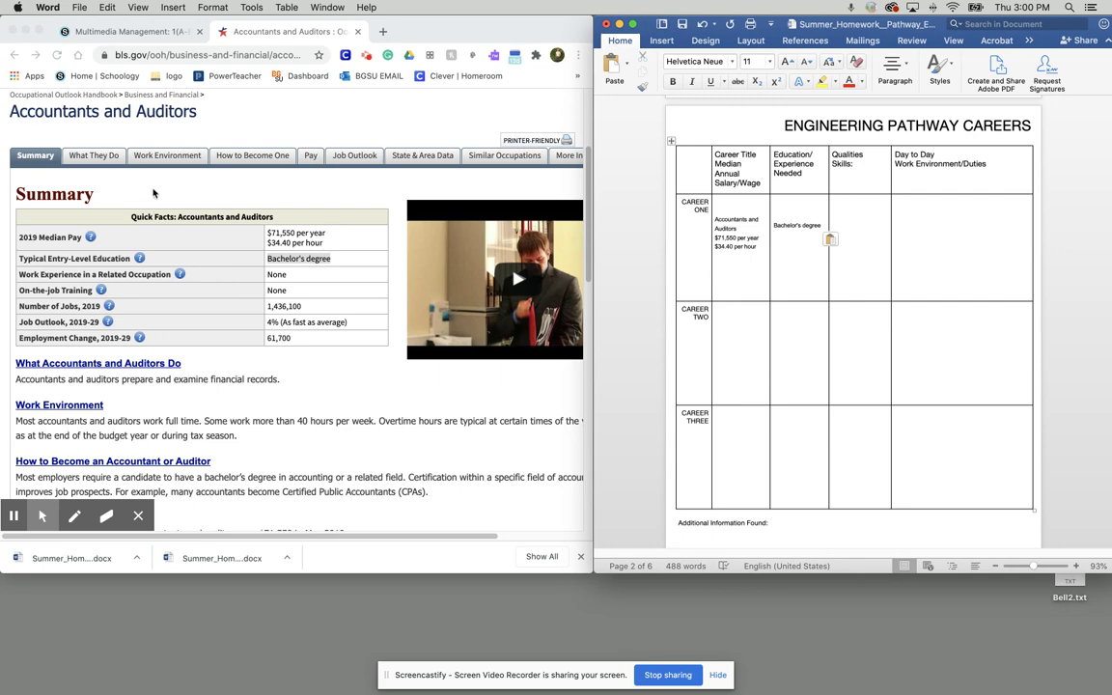
{"action": "scroll", "coordinate": [140, 174], "scroll_direction": "right", "scroll_amount": 1}
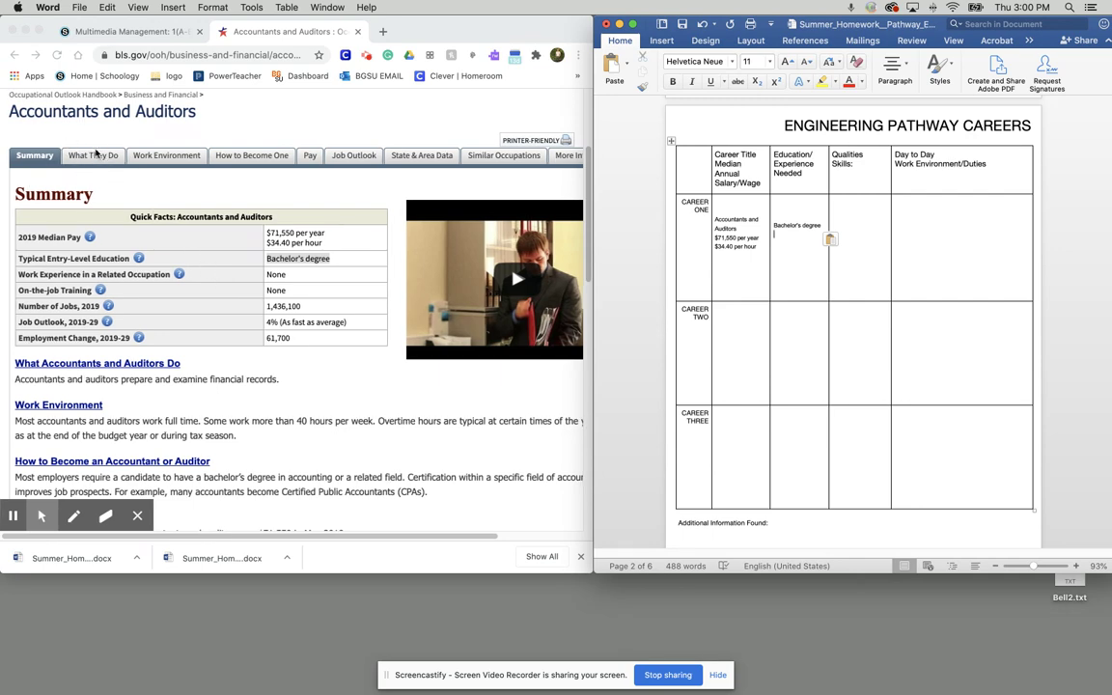
Step: Open the What They Do section and read the accountants' Duties list
{"action": "left_click", "coordinate": [92, 155]}
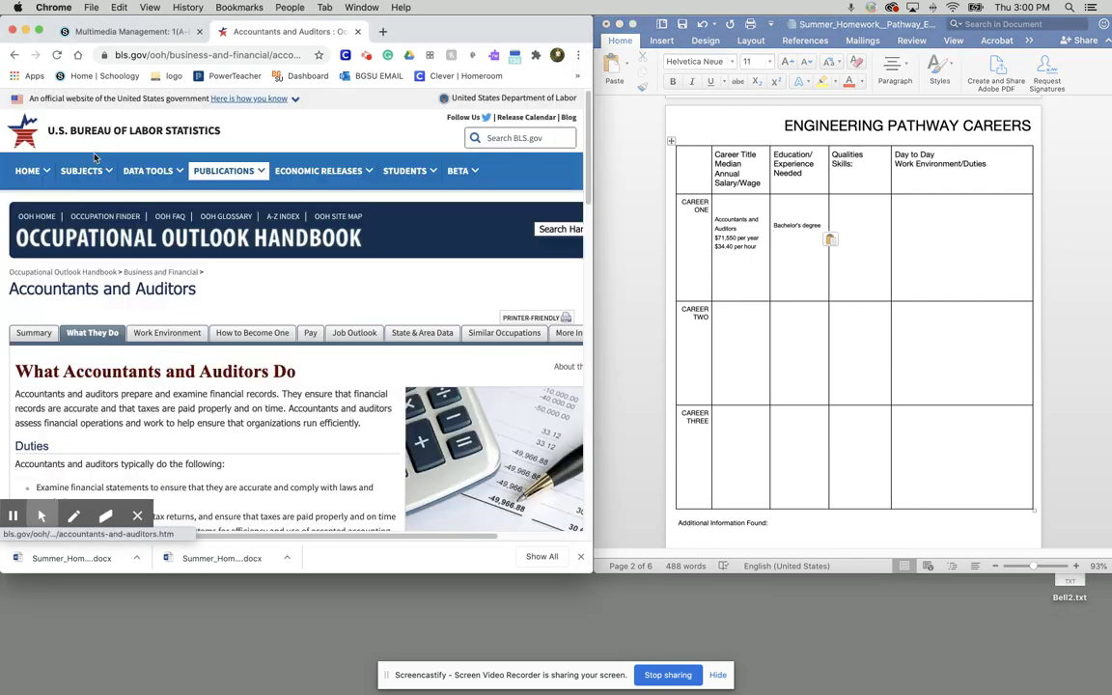
{"action": "scroll", "coordinate": [192, 321], "scroll_direction": "down", "scroll_amount": 3}
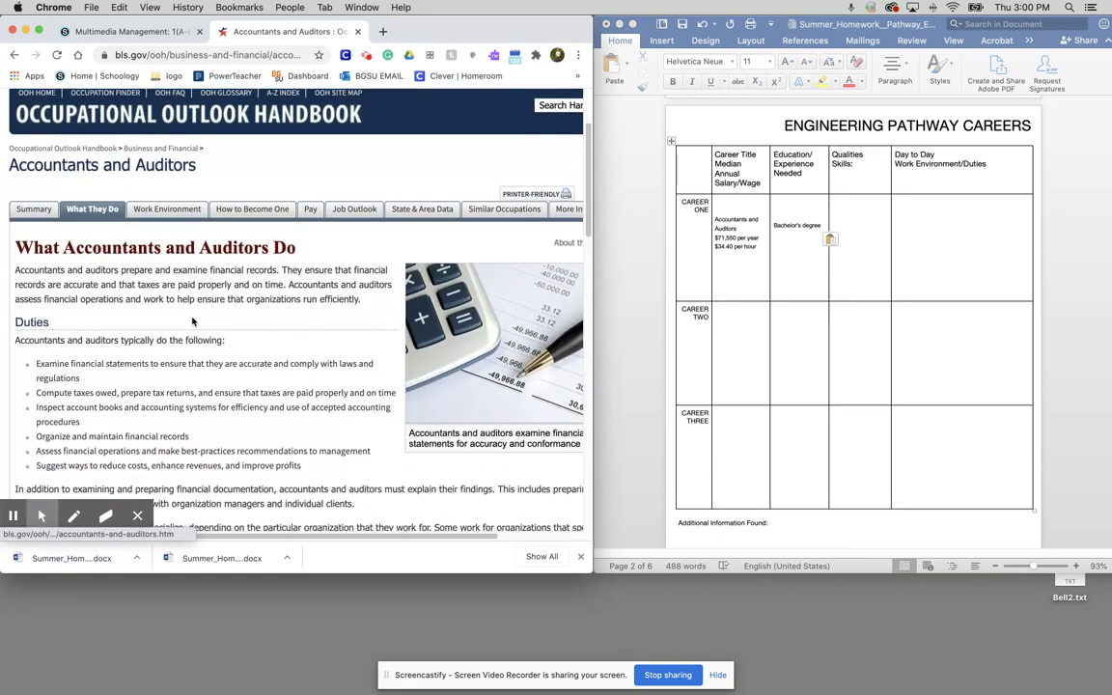
{"action": "scroll", "coordinate": [192, 321], "scroll_direction": "down", "scroll_amount": 2}
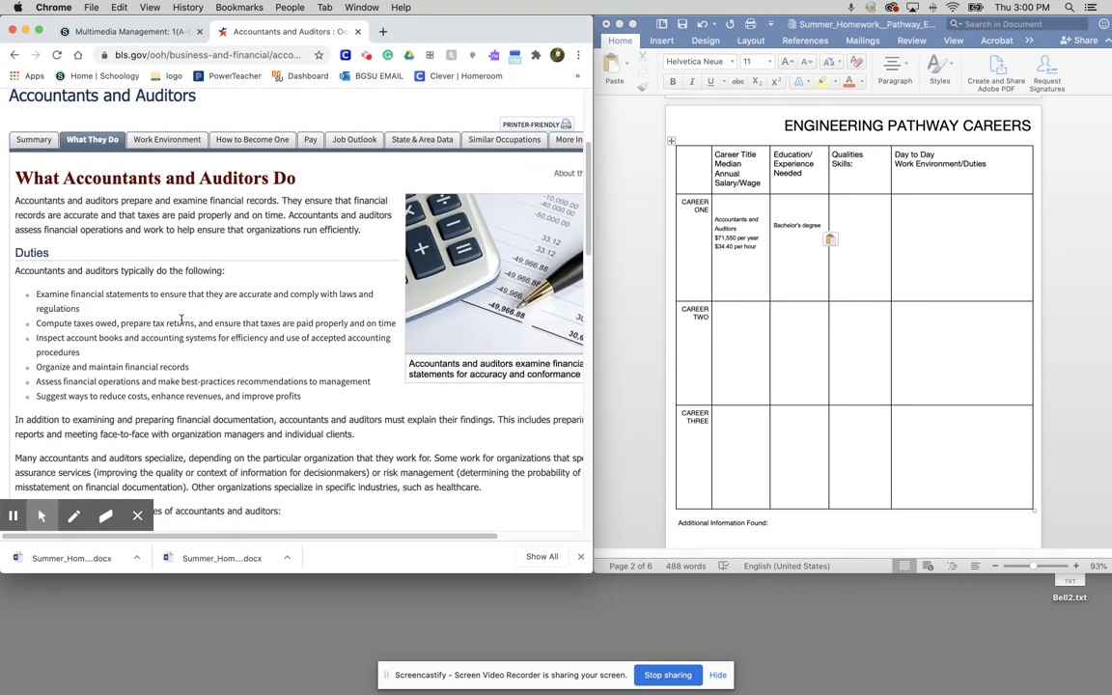
{"action": "scroll", "coordinate": [384, 273], "scroll_direction": "right", "scroll_amount": 5}
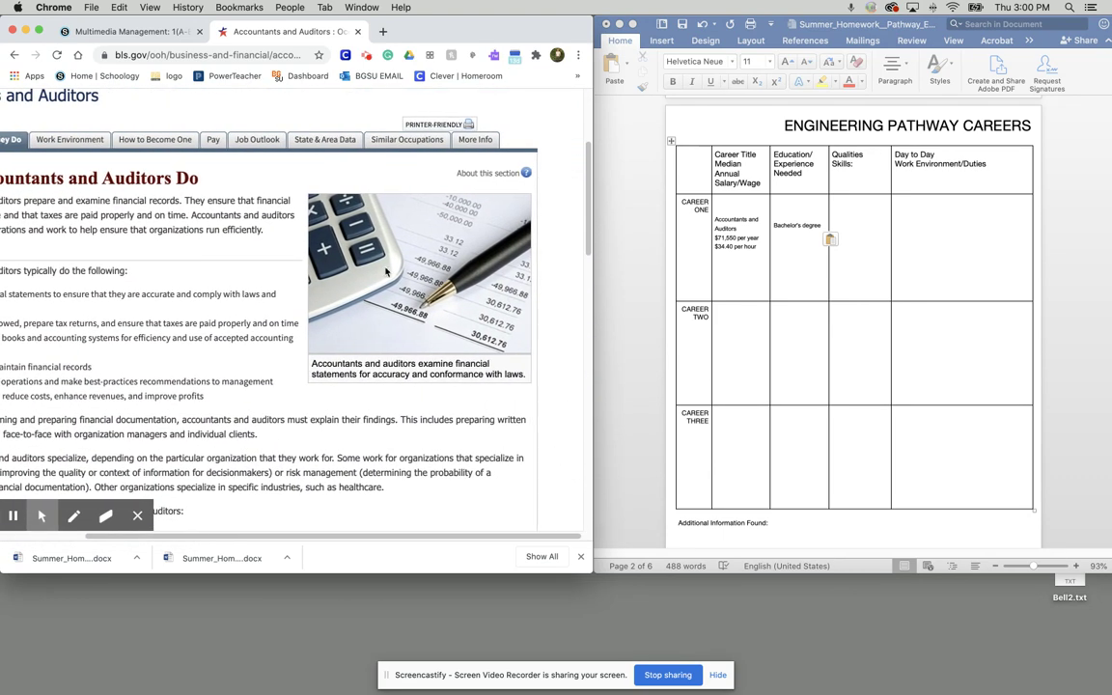
{"action": "scroll", "coordinate": [384, 273], "scroll_direction": "left", "scroll_amount": 2}
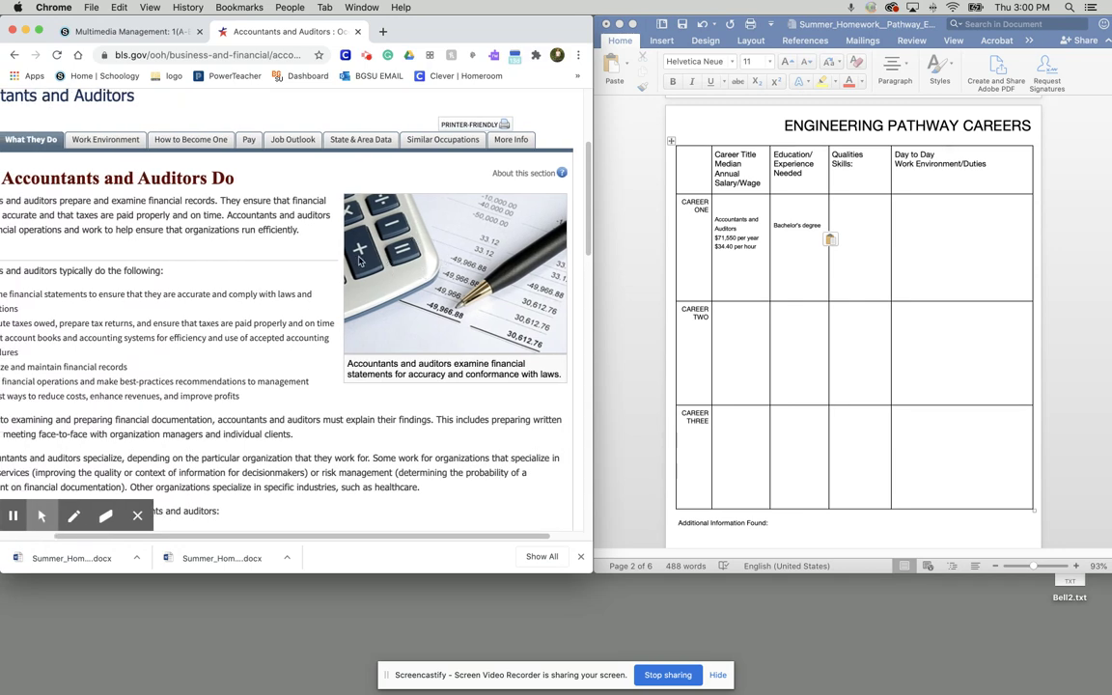
{"action": "scroll", "coordinate": [359, 261], "scroll_direction": "left", "scroll_amount": 3}
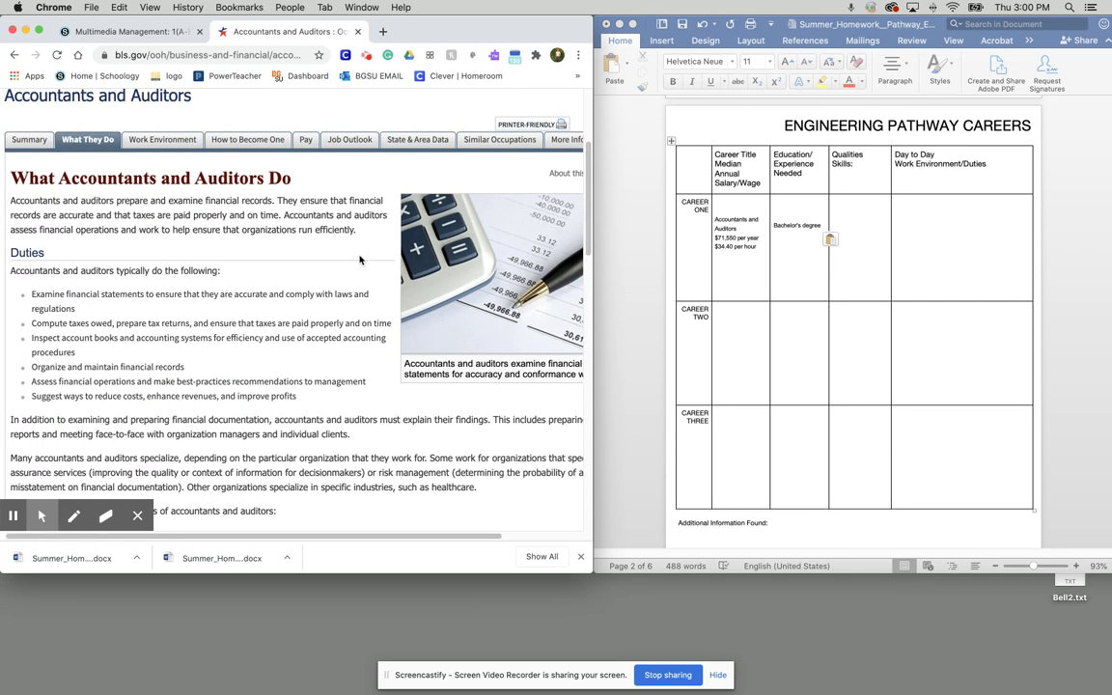
Step: Place the cursor in Career One's Qualities/Skills cell and read on through the types of accountants
{"action": "left_click", "coordinate": [848, 220]}
{"action": "scroll", "coordinate": [157, 240], "scroll_direction": "down", "scroll_amount": 2}
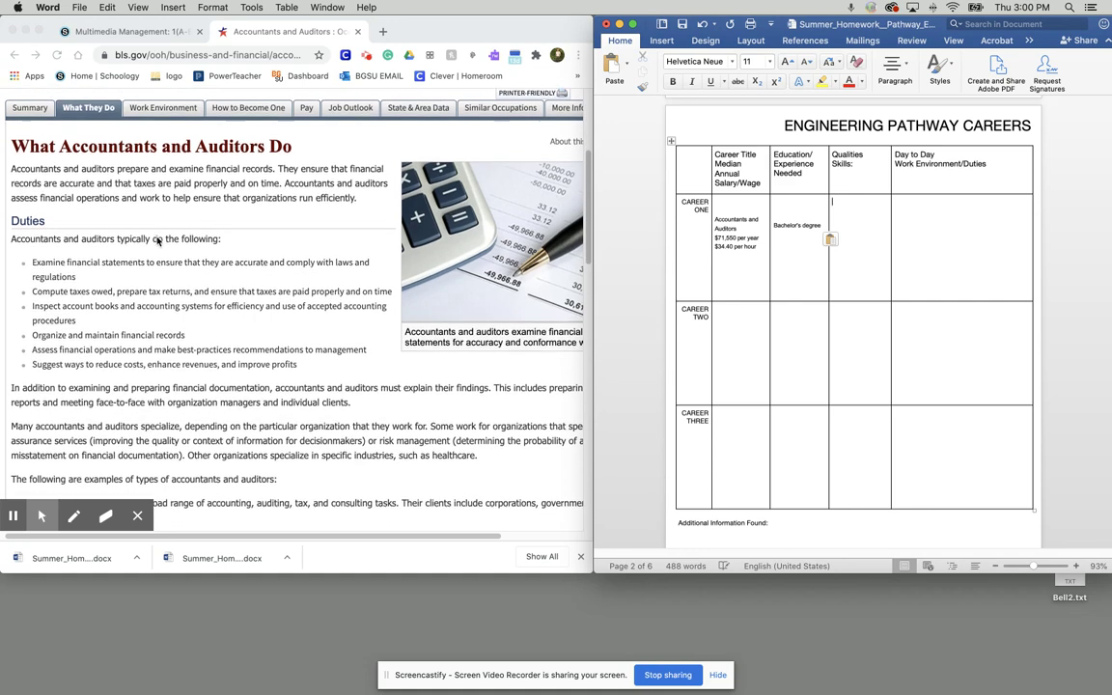
{"action": "scroll", "coordinate": [157, 239], "scroll_direction": "down", "scroll_amount": 1}
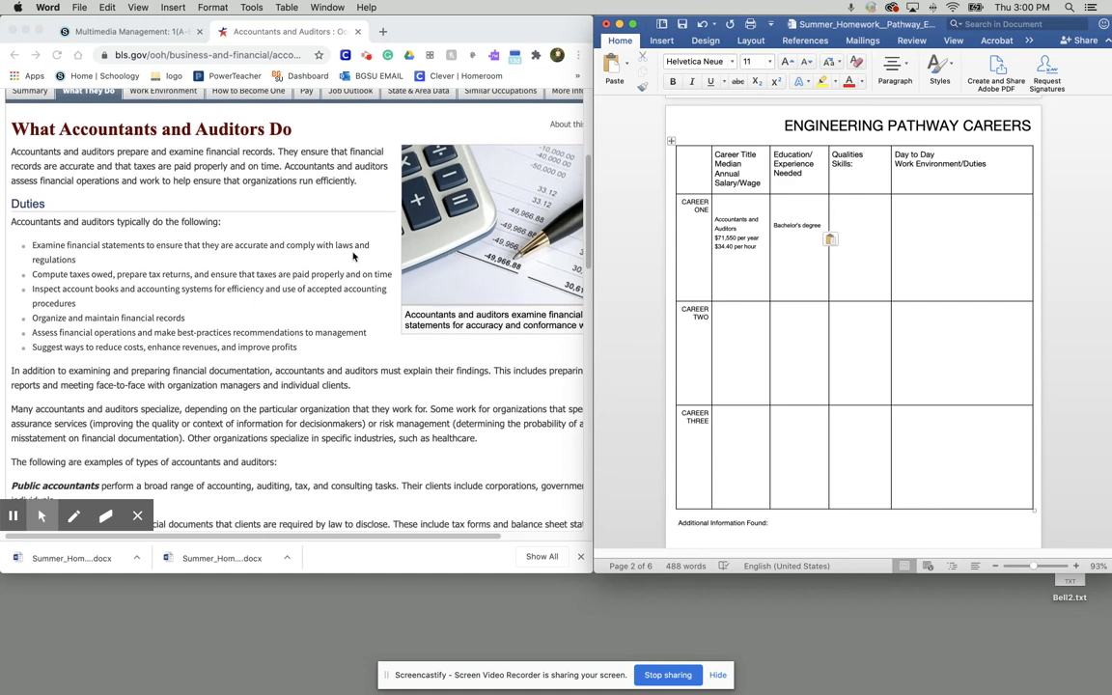
{"action": "scroll", "coordinate": [353, 261], "scroll_direction": "right", "scroll_amount": 1}
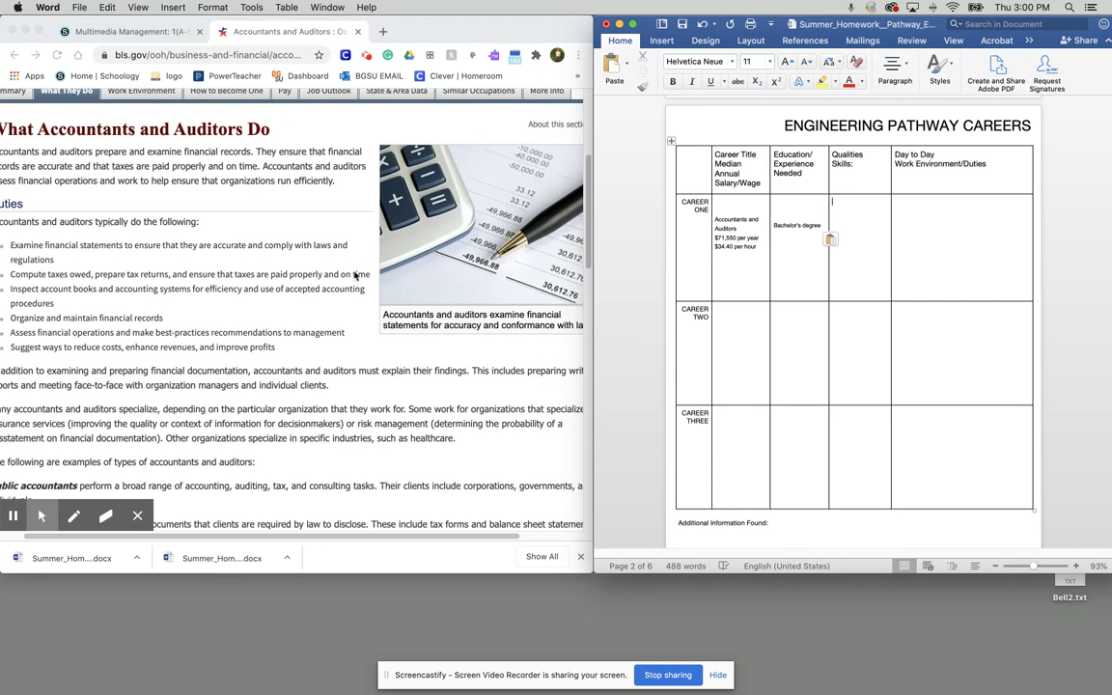
{"action": "scroll", "coordinate": [309, 249], "scroll_direction": "left", "scroll_amount": 1}
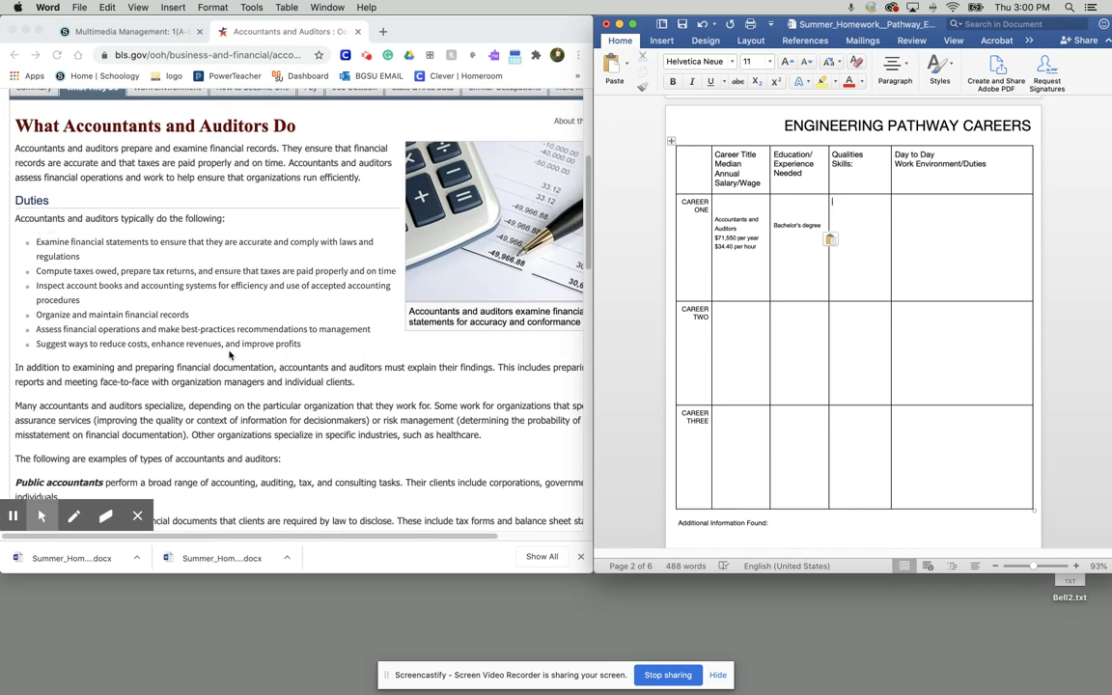
{"action": "scroll", "coordinate": [227, 353], "scroll_direction": "down", "scroll_amount": 5}
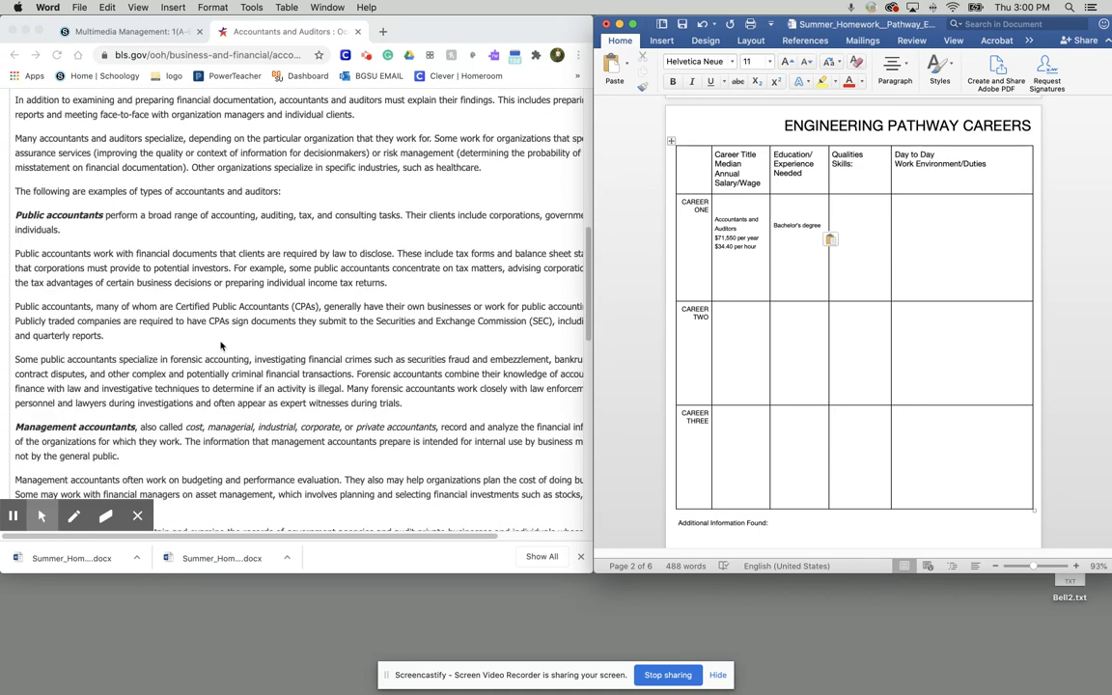
{"action": "scroll", "coordinate": [221, 346], "scroll_direction": "down", "scroll_amount": 2}
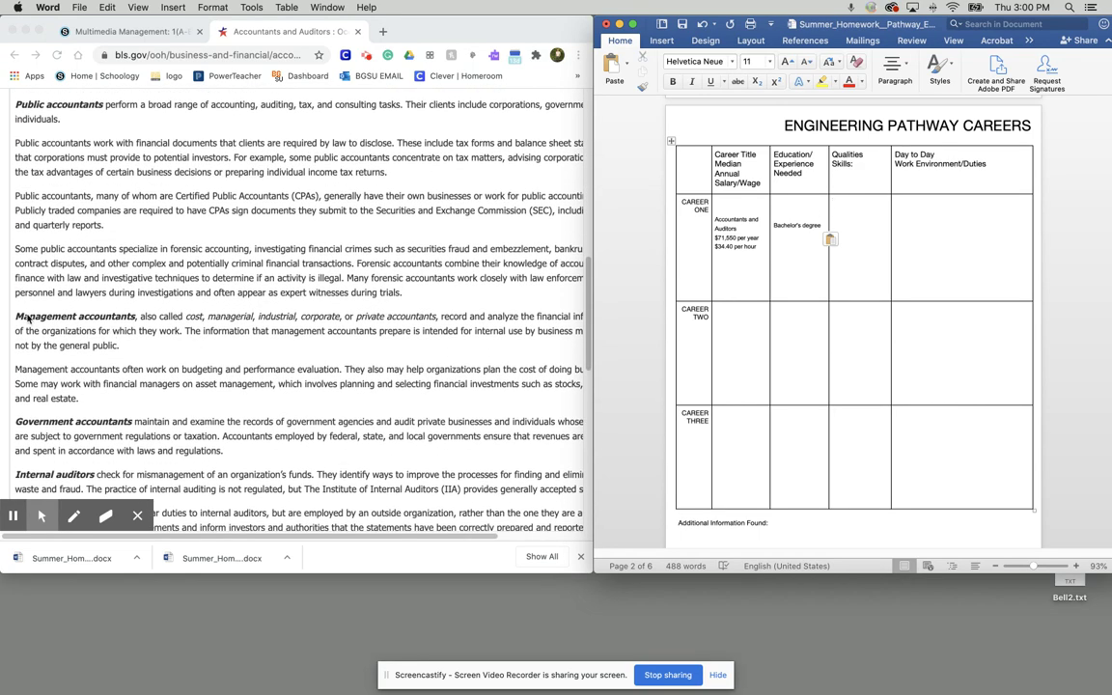
{"action": "scroll", "coordinate": [55, 360], "scroll_direction": "down", "scroll_amount": 1}
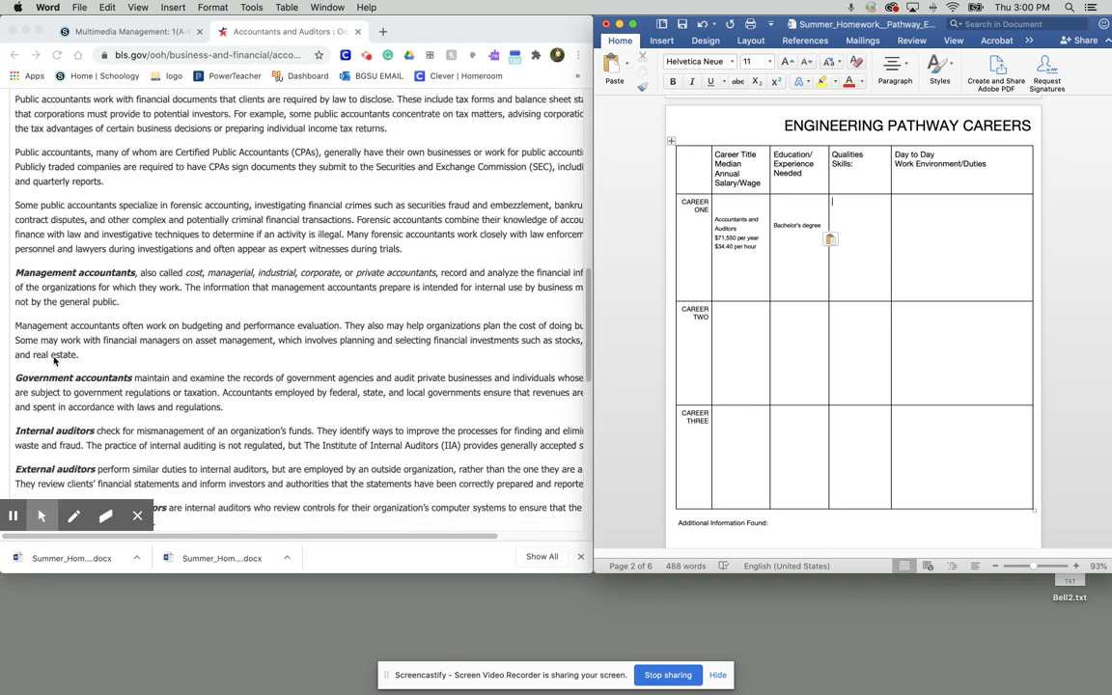
{"action": "scroll", "coordinate": [55, 361], "scroll_direction": "down", "scroll_amount": 1}
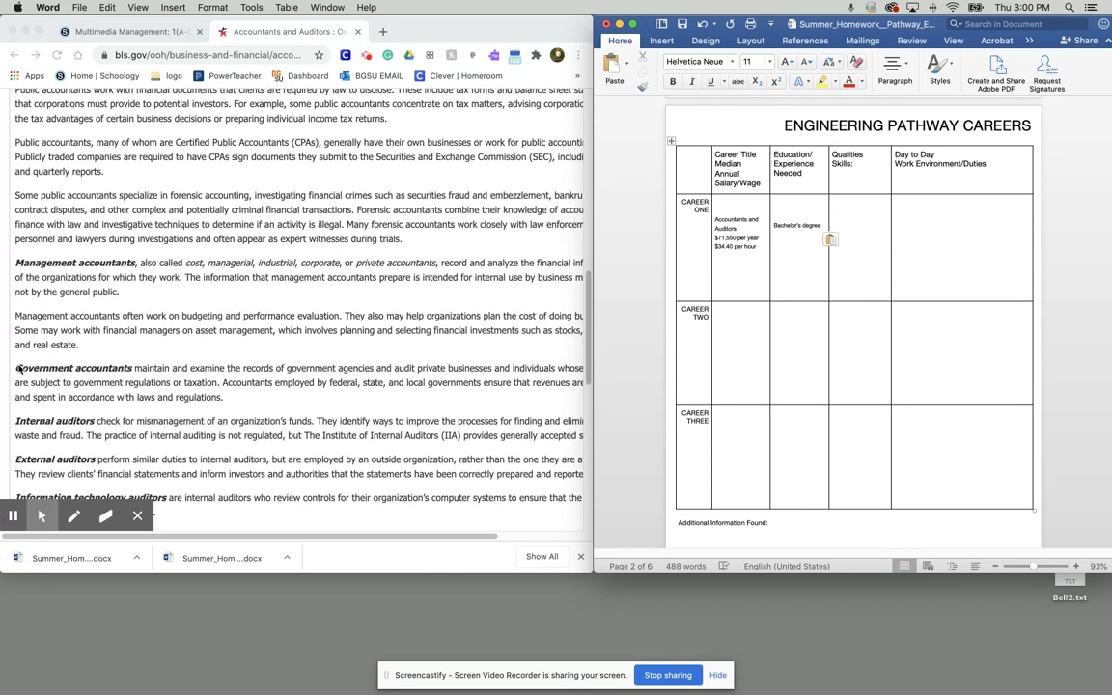
{"action": "scroll", "coordinate": [62, 382], "scroll_direction": "down", "scroll_amount": 1}
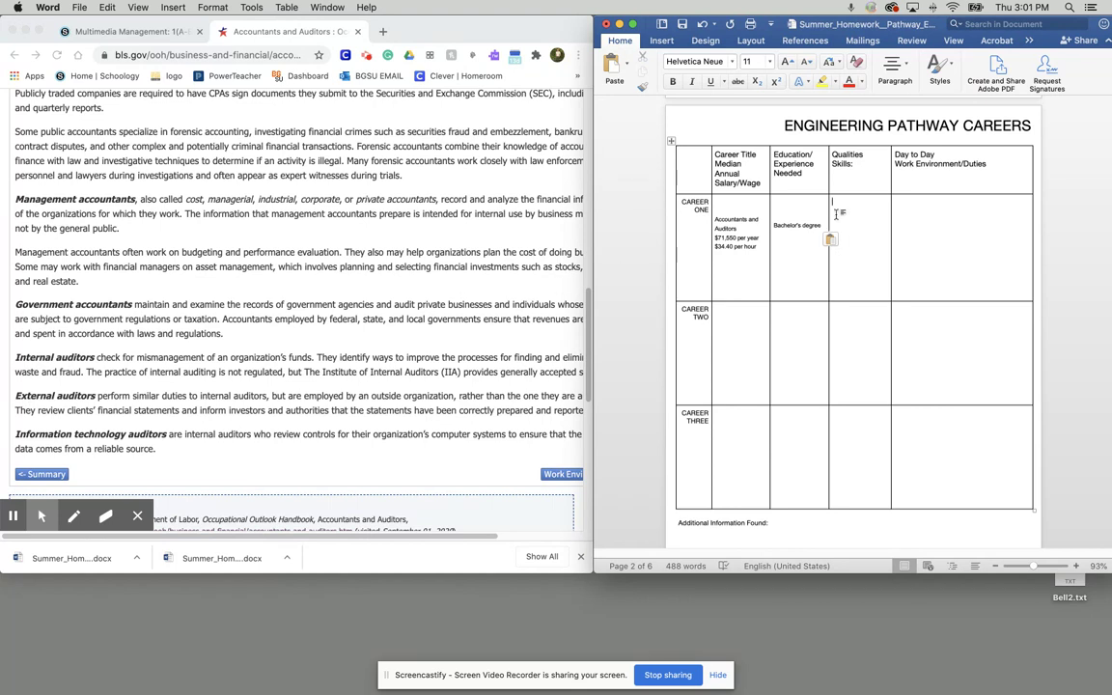
Step: Type Math, Interpersonal relationship and Managerial Skills on separate lines, each prefixed with '-'
{"action": "type", "text": "Math Skills Inter"}
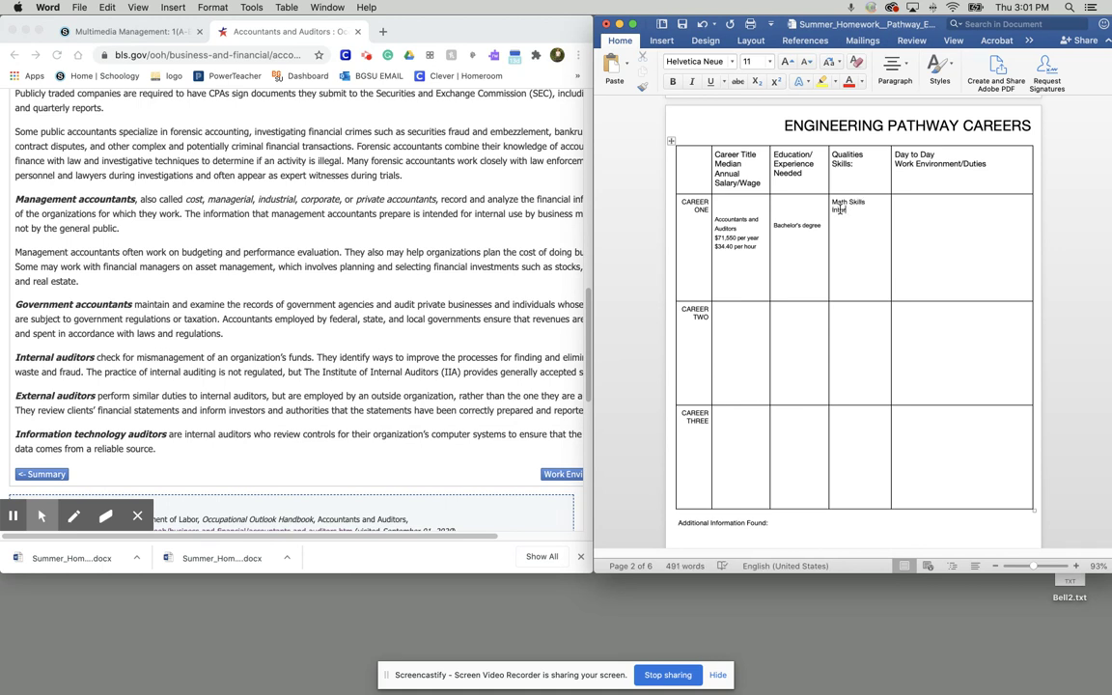
{"action": "type", "text": "personal relationship skills"}
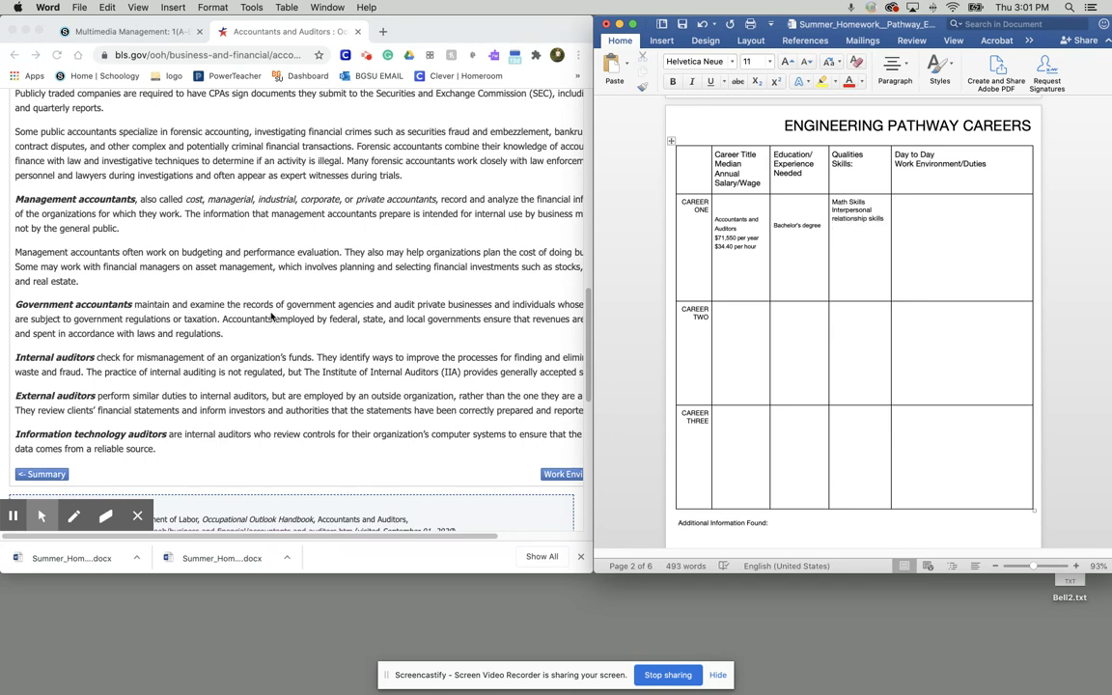
{"action": "scroll", "coordinate": [274, 309], "scroll_direction": "up", "scroll_amount": 5}
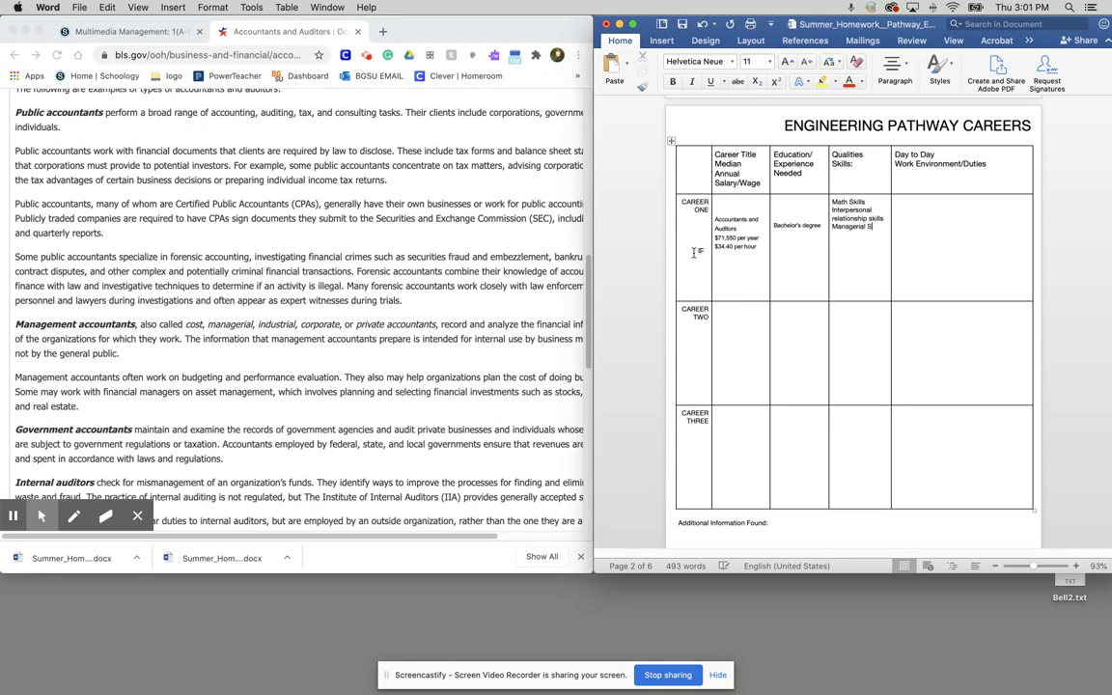
{"action": "left_click", "coordinate": [834, 200]}
{"action": "type", "text": "-"}
{"action": "key", "text": "Down"}
{"action": "type", "text": "-"}
{"action": "key", "text": "Down"}
{"action": "type", "text": "-"}
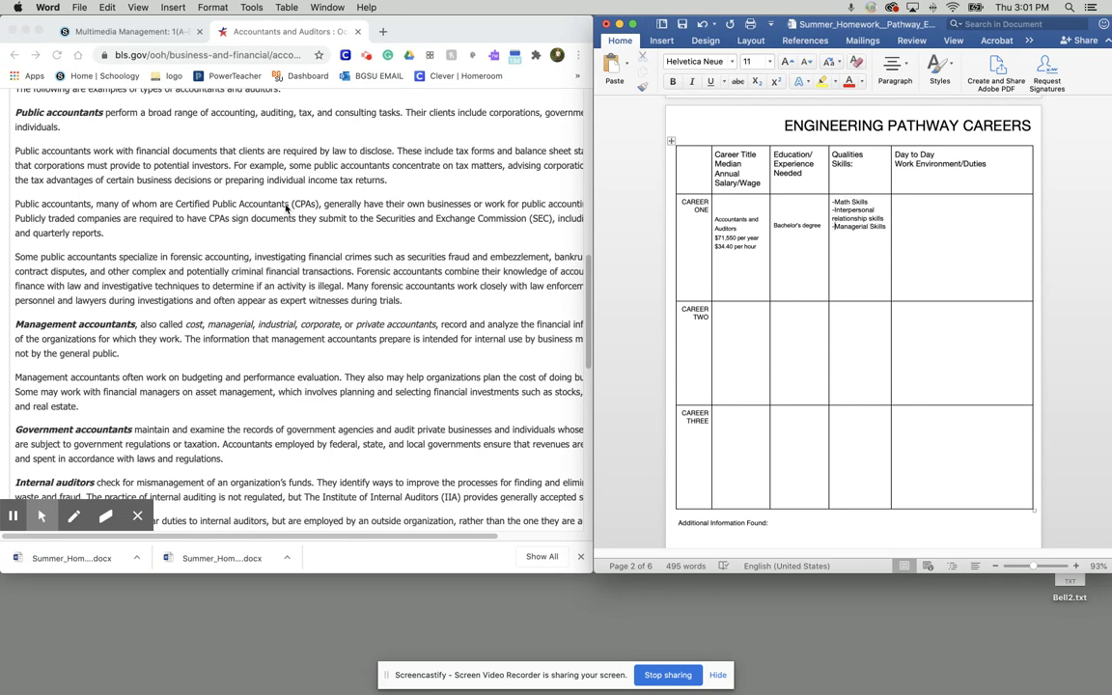
{"action": "scroll", "coordinate": [285, 248], "scroll_direction": "up", "scroll_amount": 10}
{"action": "scroll", "coordinate": [209, 228], "scroll_direction": "up", "scroll_amount": 3}
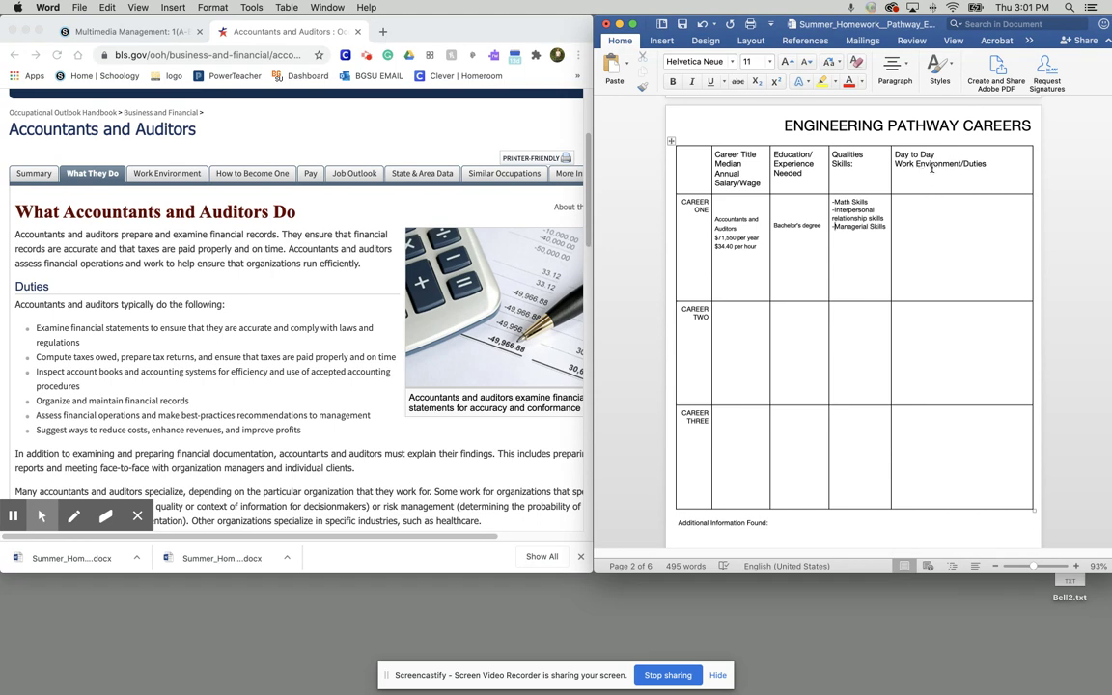
Step: Open the accountants' Work Environment section on BLS and read its Work Schedules text
{"action": "left_click", "coordinate": [137, 173]}
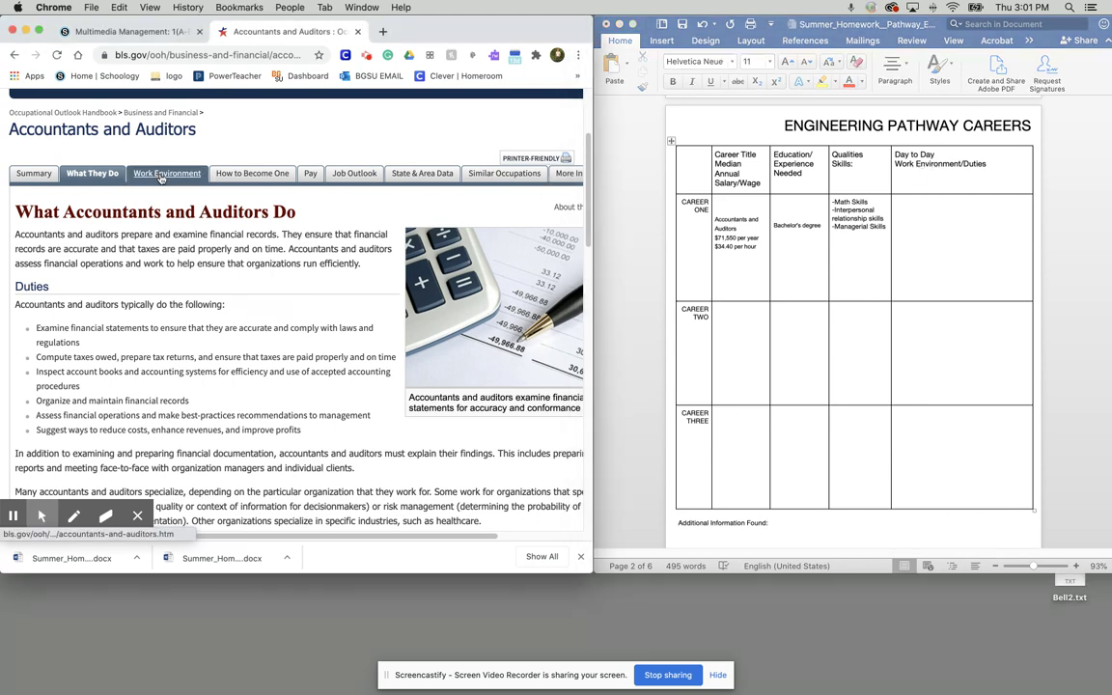
{"action": "left_click", "coordinate": [148, 175]}
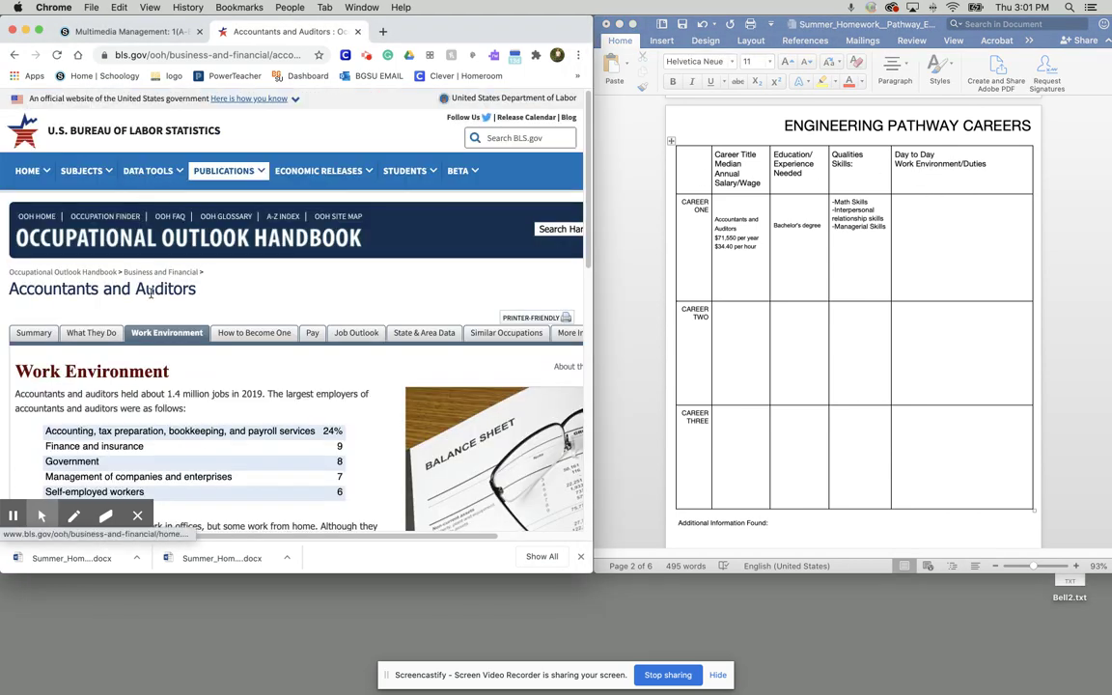
{"action": "scroll", "coordinate": [43, 290], "scroll_direction": "down", "scroll_amount": 3}
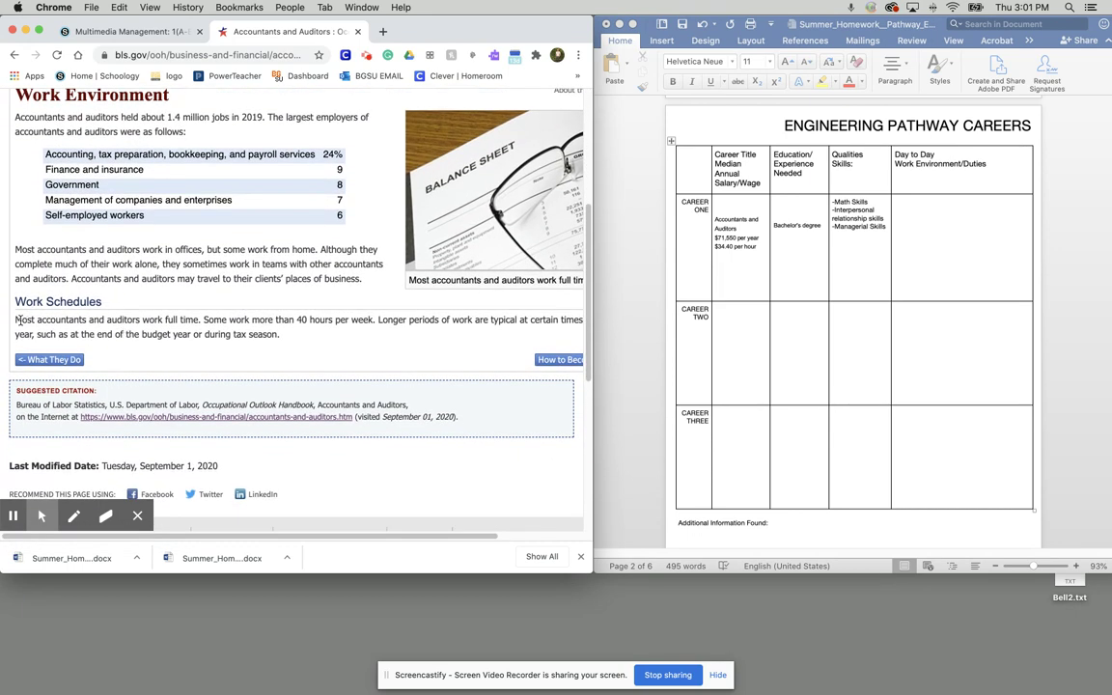
{"action": "scroll", "coordinate": [16, 320], "scroll_direction": "right", "scroll_amount": 1}
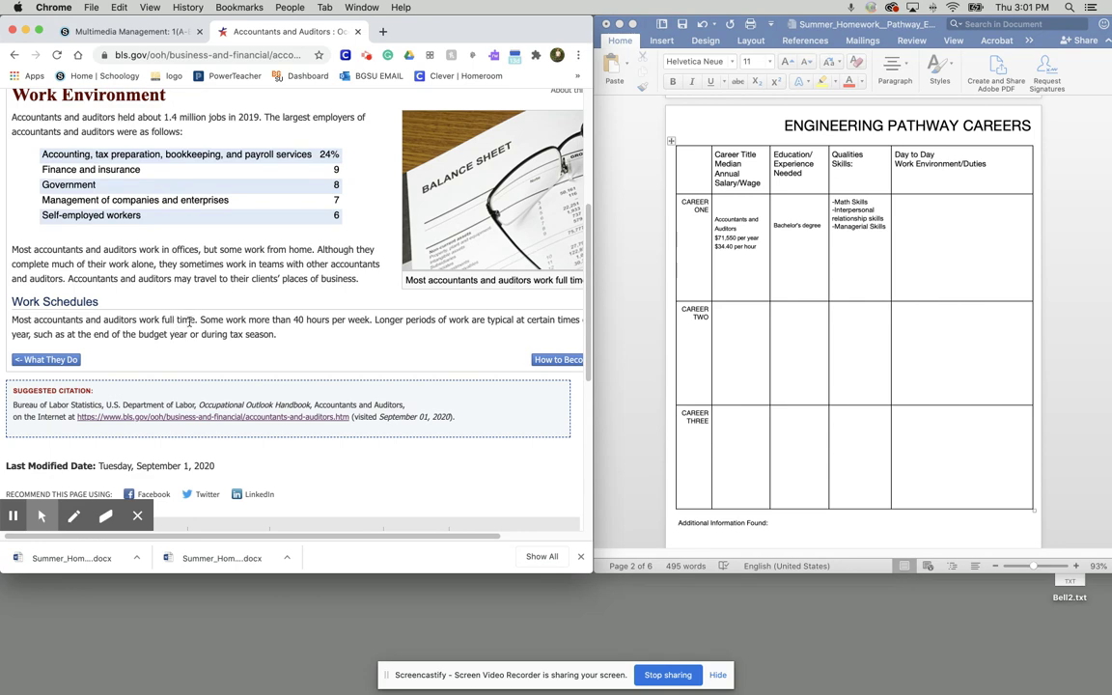
{"action": "scroll", "coordinate": [206, 319], "scroll_direction": "right", "scroll_amount": 3}
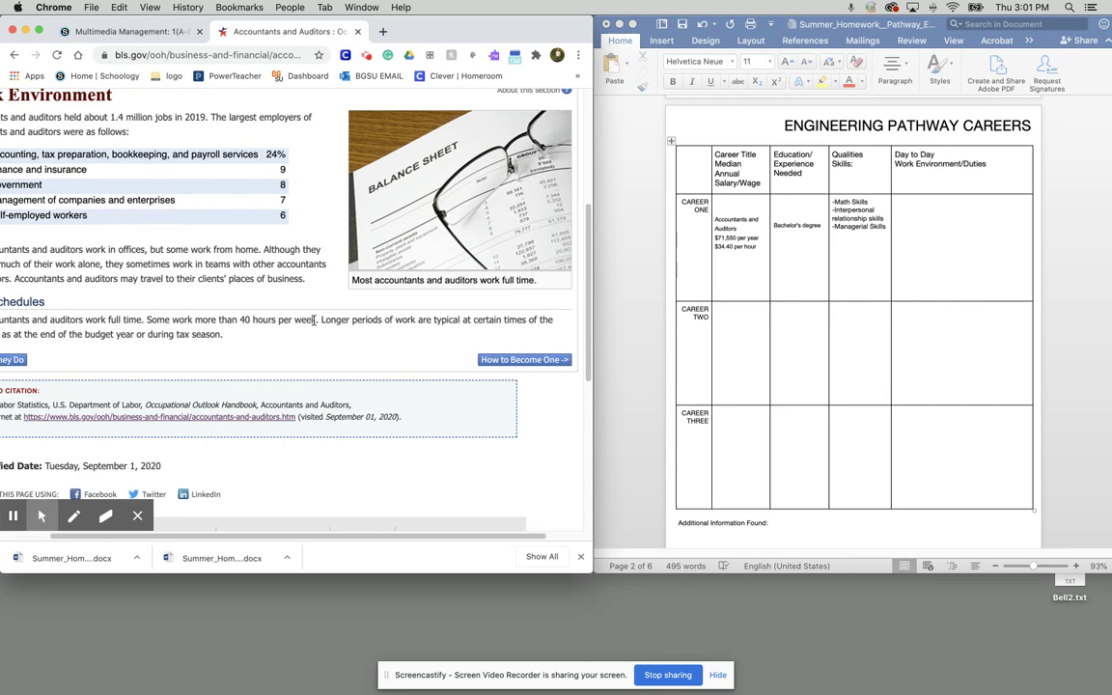
{"action": "scroll", "coordinate": [290, 319], "scroll_direction": "left", "scroll_amount": 3}
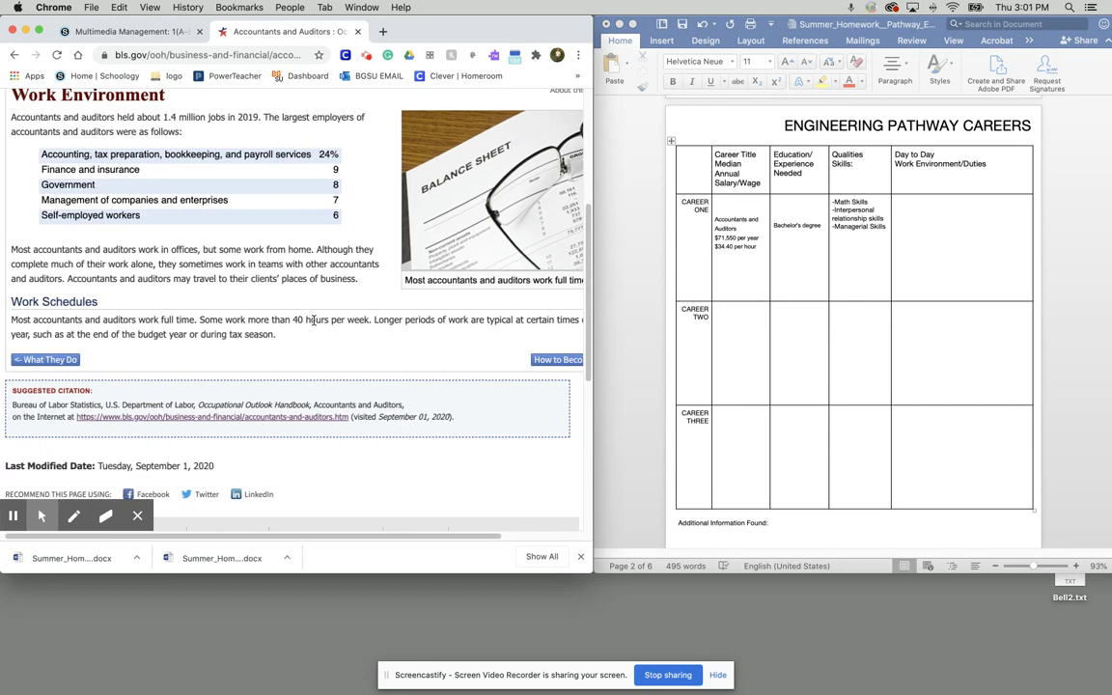
{"action": "scroll", "coordinate": [313, 320], "scroll_direction": "right", "scroll_amount": 3}
{"action": "scroll", "coordinate": [313, 320], "scroll_direction": "left", "scroll_amount": 3}
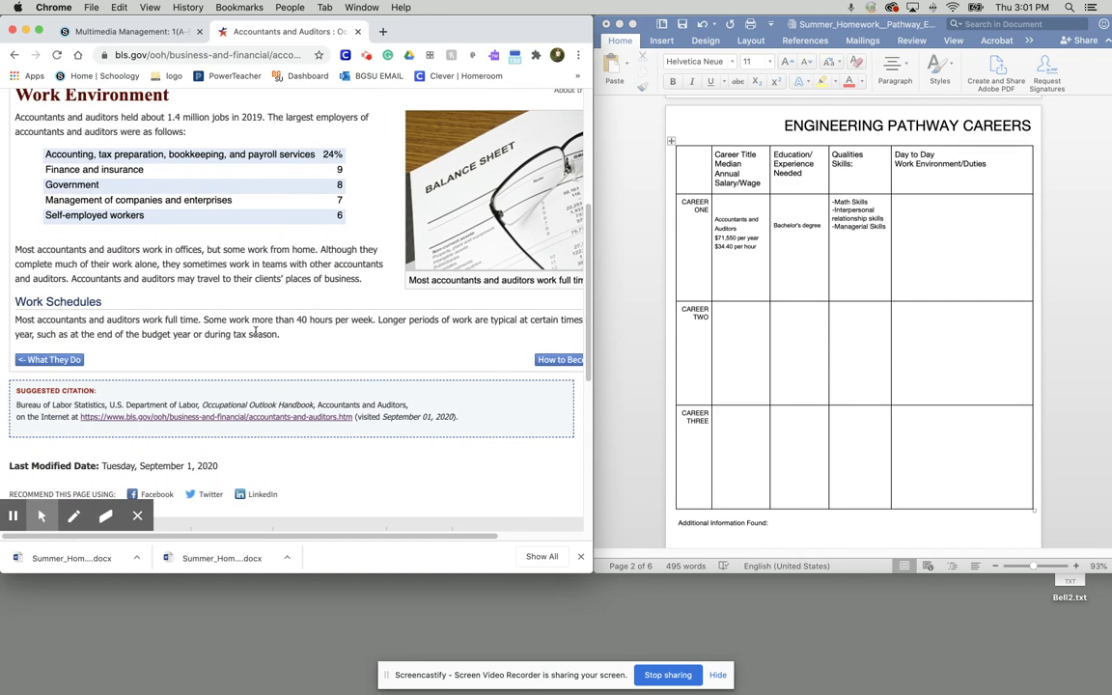
{"action": "scroll", "coordinate": [236, 300], "scroll_direction": "right", "scroll_amount": 3}
{"action": "scroll", "coordinate": [263, 336], "scroll_direction": "left", "scroll_amount": 3}
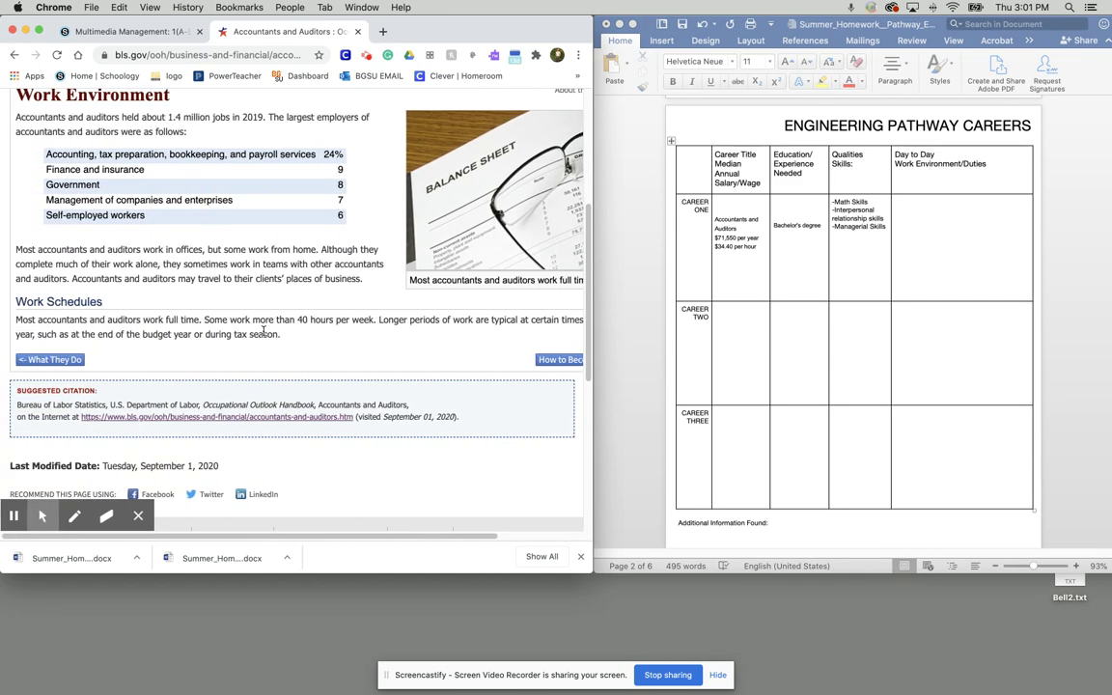
{"action": "scroll", "coordinate": [263, 330], "scroll_direction": "right", "scroll_amount": 1}
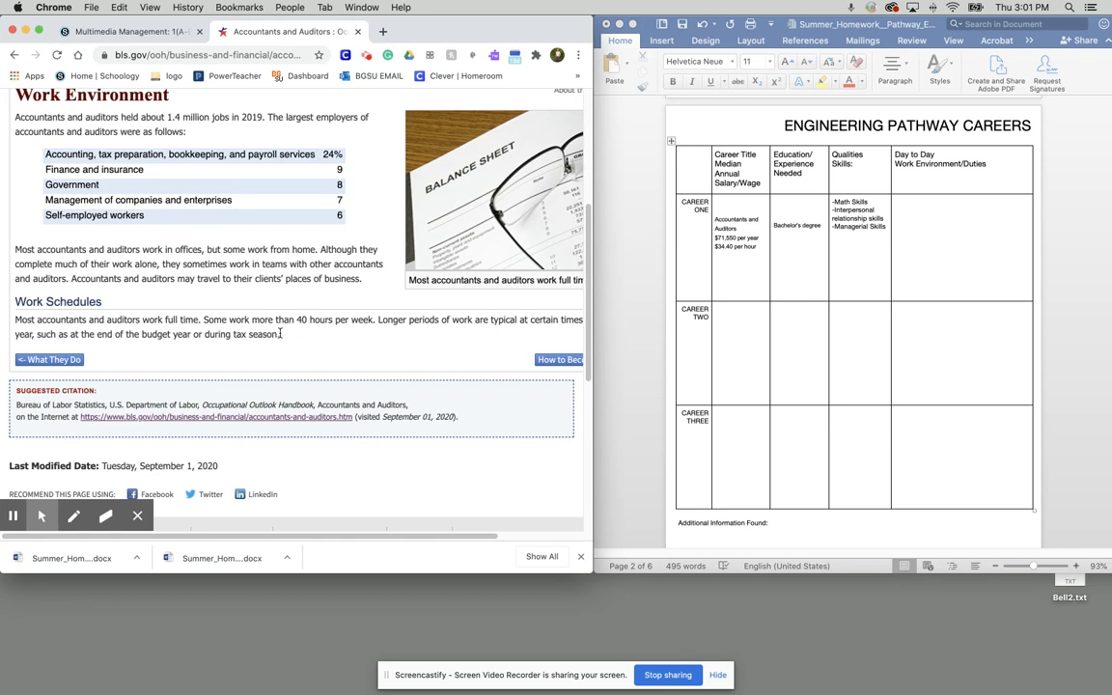
Step: Type the office work, 40-hours-weekly duties text and correct 'governemts' to 'governments'
{"action": "left_click", "coordinate": [957, 220]}
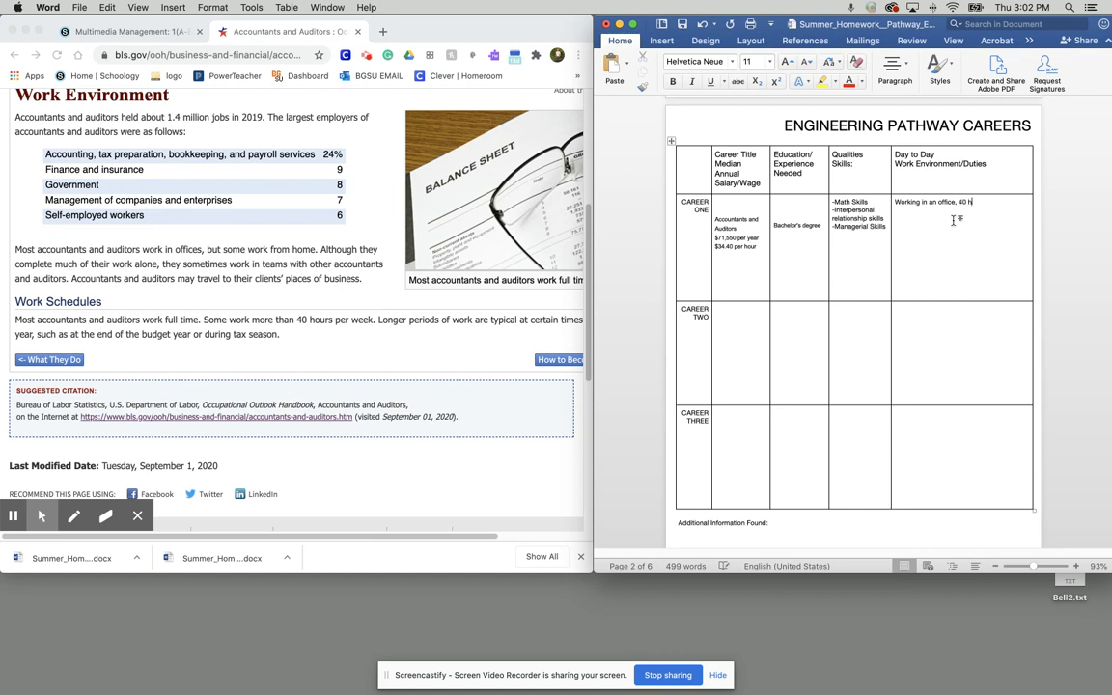
{"action": "type", "text": "er week, wo"}
{"action": "type", "text": "rk for finance and insurance, governments or inde"}
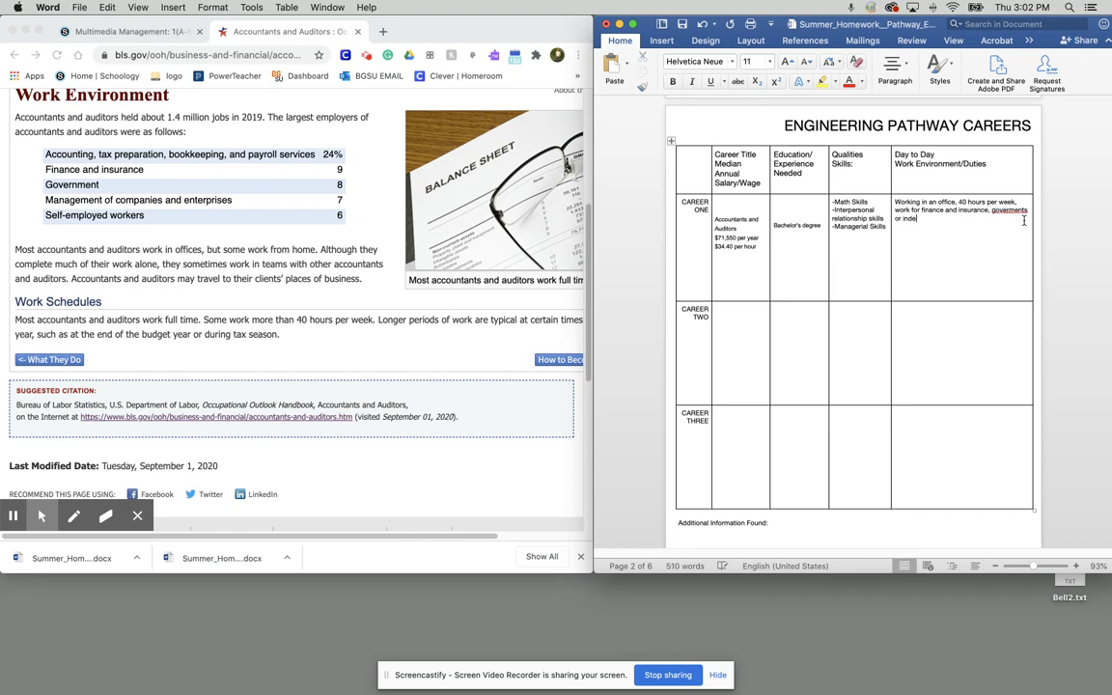
{"action": "type", "text": "company's"}
{"action": "right_click", "coordinate": [1015, 215]}
{"action": "left_click", "coordinate": [995, 217]}
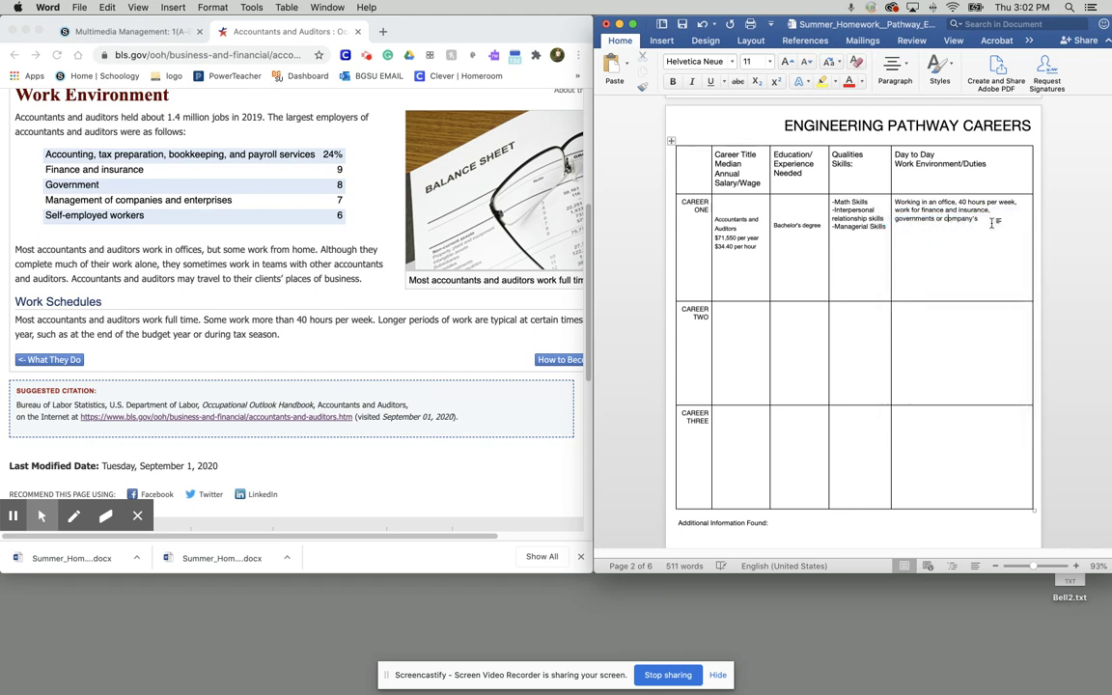
{"action": "left_click", "coordinate": [985, 221]}
Step: Nudge the Word window left and widen it so the Engineering careers table has more room
{"action": "scroll", "coordinate": [775, 184], "scroll_direction": "down", "scroll_amount": 2}
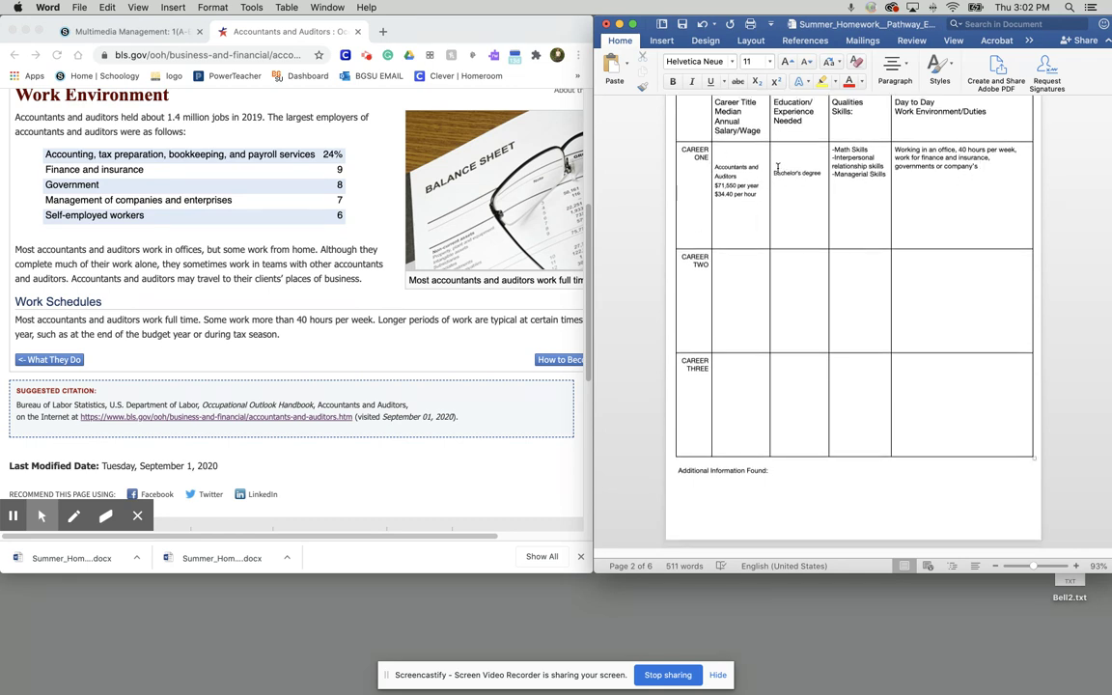
{"action": "scroll", "coordinate": [821, 183], "scroll_direction": "up", "scroll_amount": 4}
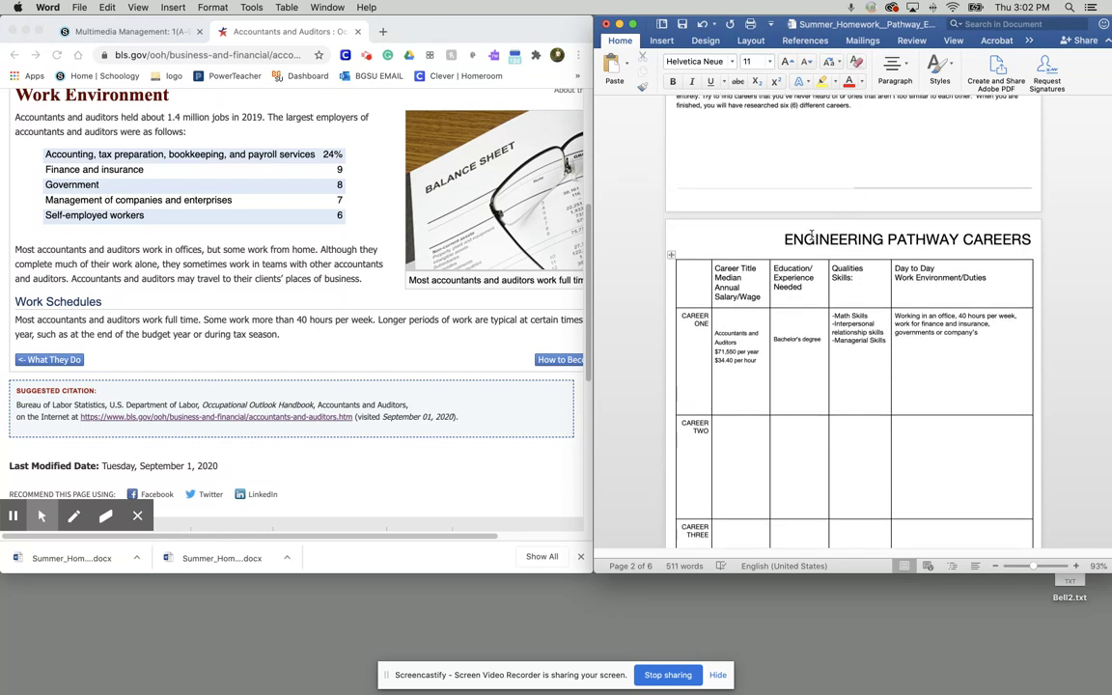
{"action": "scroll", "coordinate": [808, 234], "scroll_direction": "down", "scroll_amount": 2}
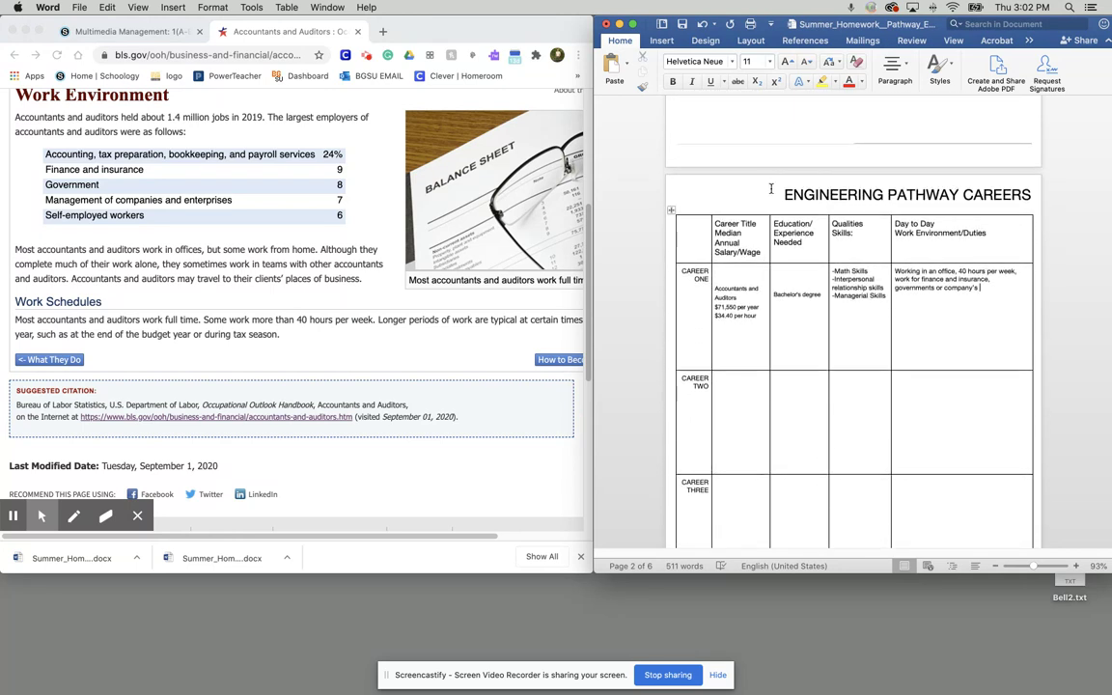
{"action": "scroll", "coordinate": [697, 232], "scroll_direction": "down", "scroll_amount": 2}
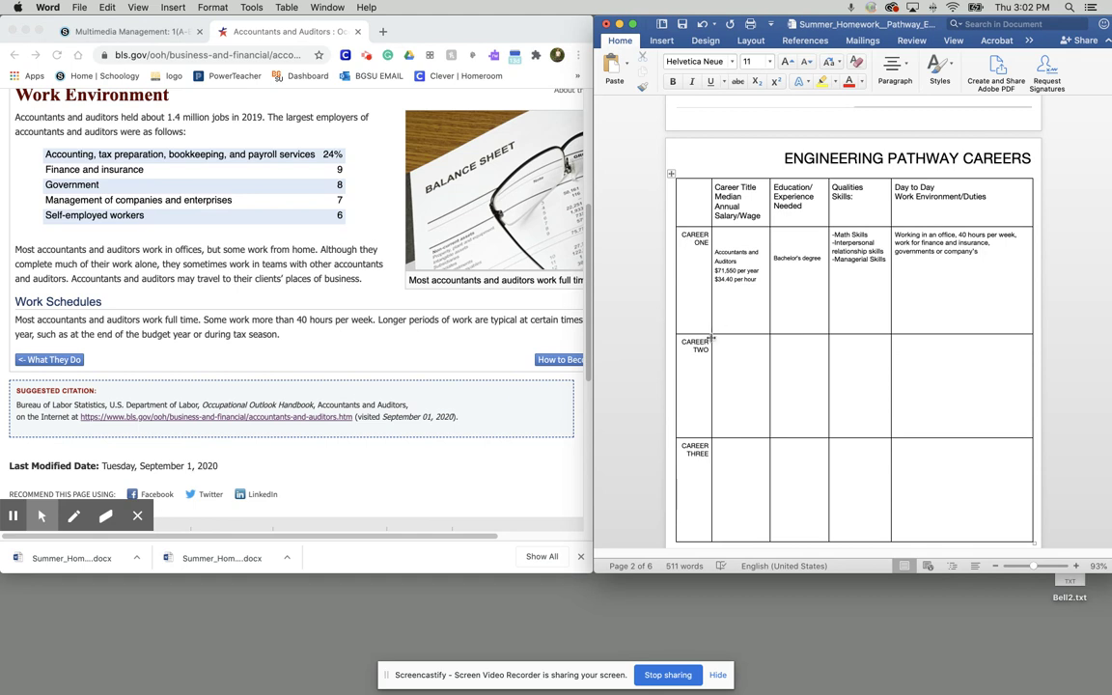
{"action": "scroll", "coordinate": [702, 338], "scroll_direction": "down", "scroll_amount": 2}
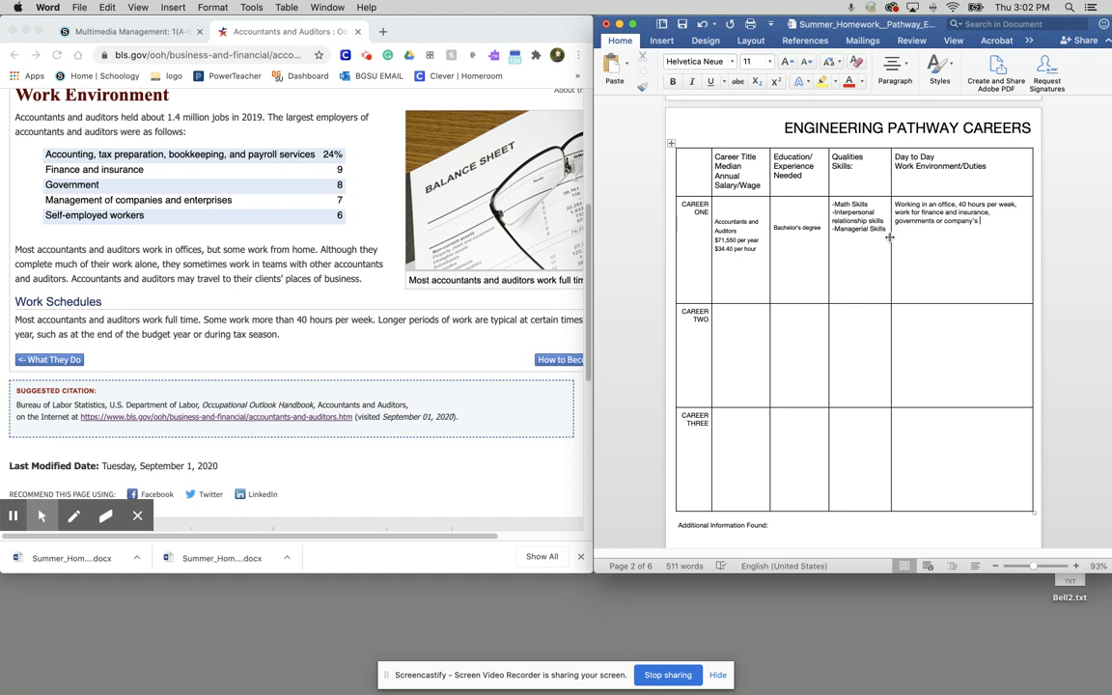
{"action": "left_click_drag", "start_coordinate": [889, 28], "coordinate": [878, 28]}
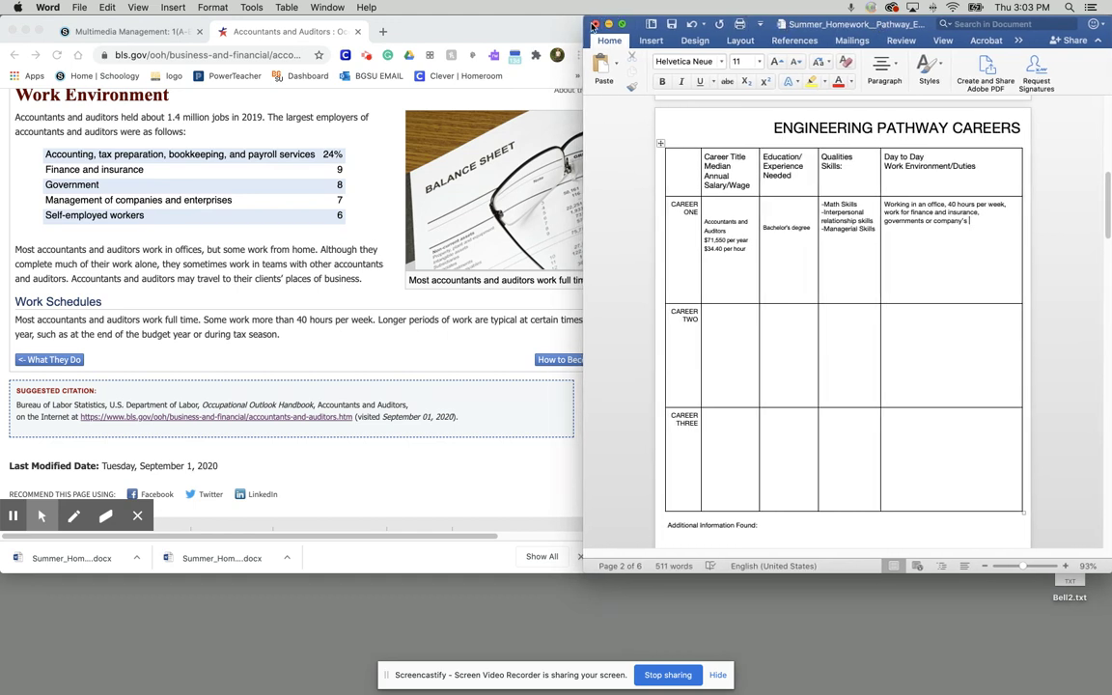
{"action": "left_click_drag", "start_coordinate": [584, 26], "coordinate": [525, 26]}
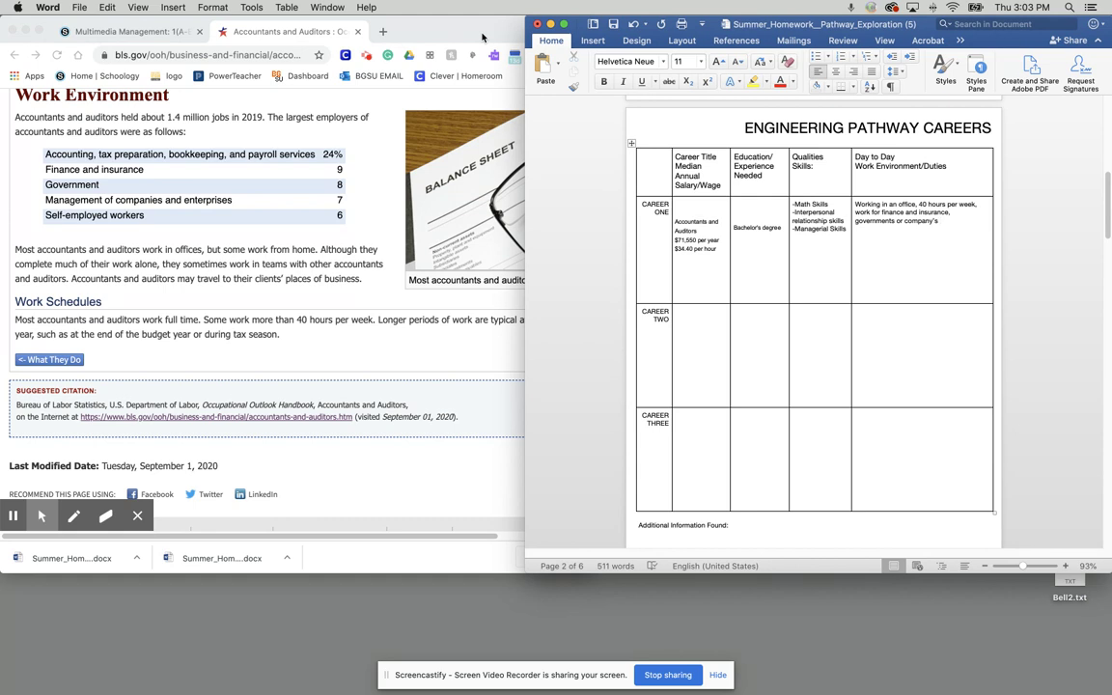
Step: Return to Word and scroll through the Health and Software pathway career tables
{"action": "left_click", "coordinate": [483, 37]}
{"action": "left_click", "coordinate": [649, 25]}
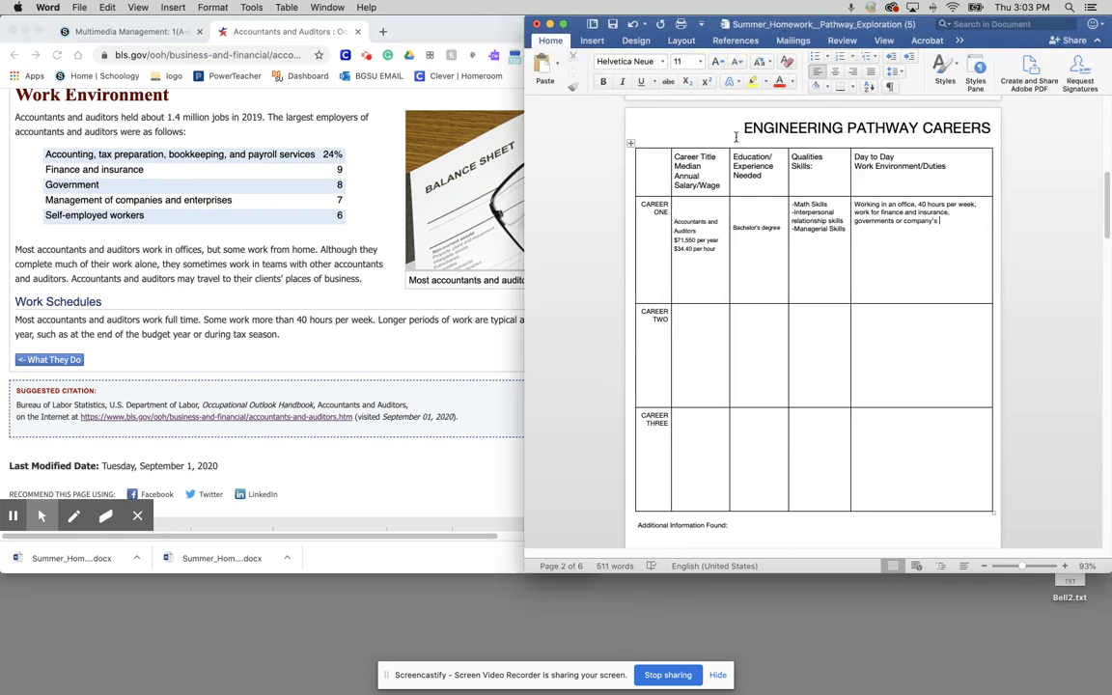
{"action": "scroll", "coordinate": [782, 251], "scroll_direction": "down", "scroll_amount": 2}
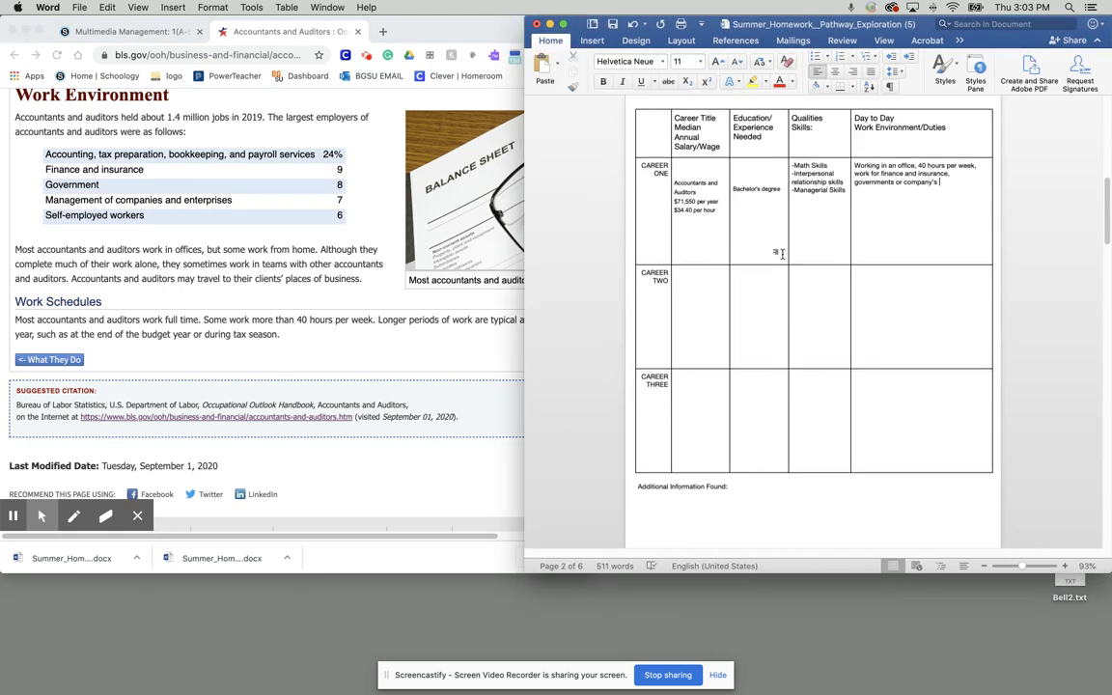
{"action": "scroll", "coordinate": [782, 253], "scroll_direction": "down", "scroll_amount": 10}
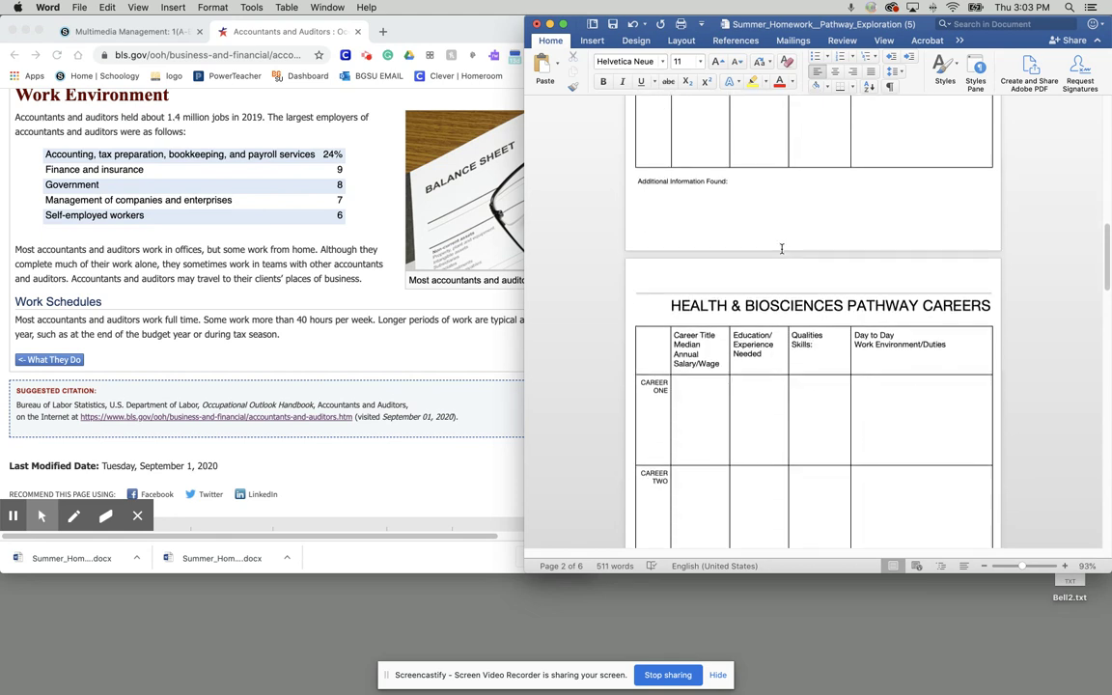
{"action": "scroll", "coordinate": [782, 249], "scroll_direction": "down", "scroll_amount": 6}
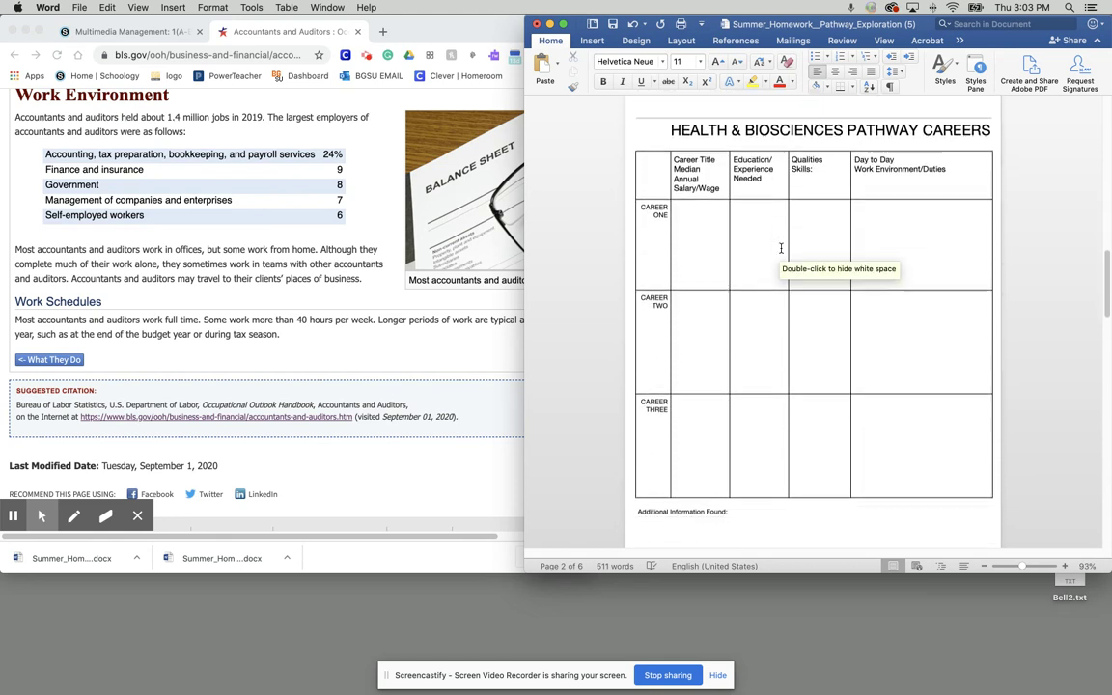
{"action": "scroll", "coordinate": [782, 248], "scroll_direction": "up", "scroll_amount": 20}
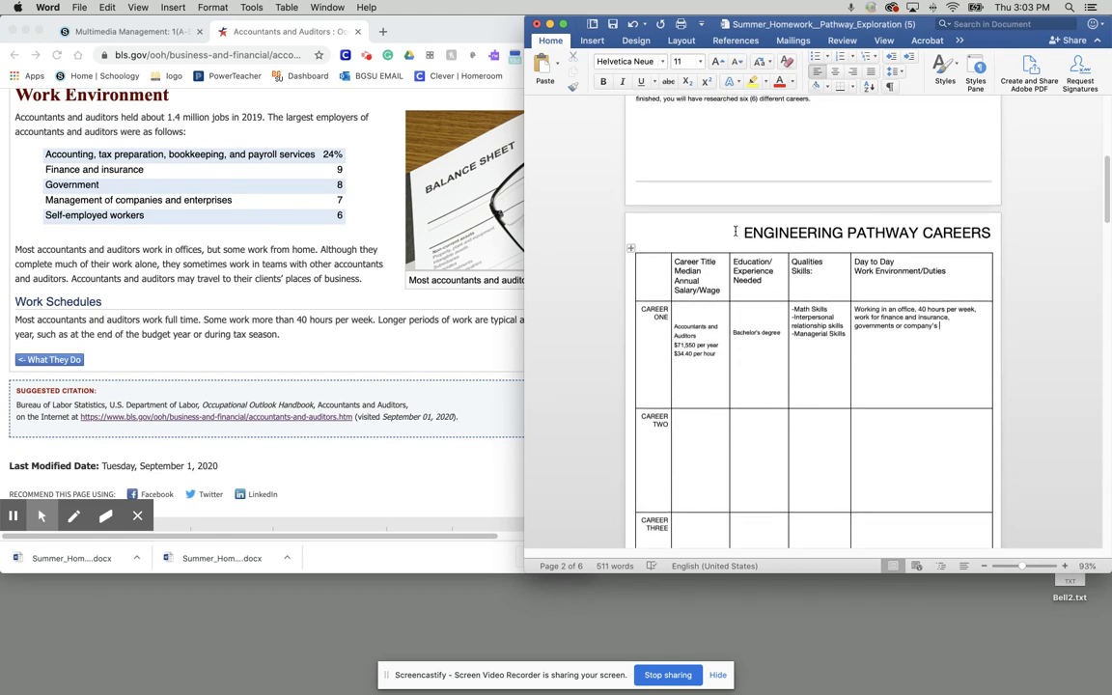
{"action": "scroll", "coordinate": [763, 217], "scroll_direction": "down", "scroll_amount": 3}
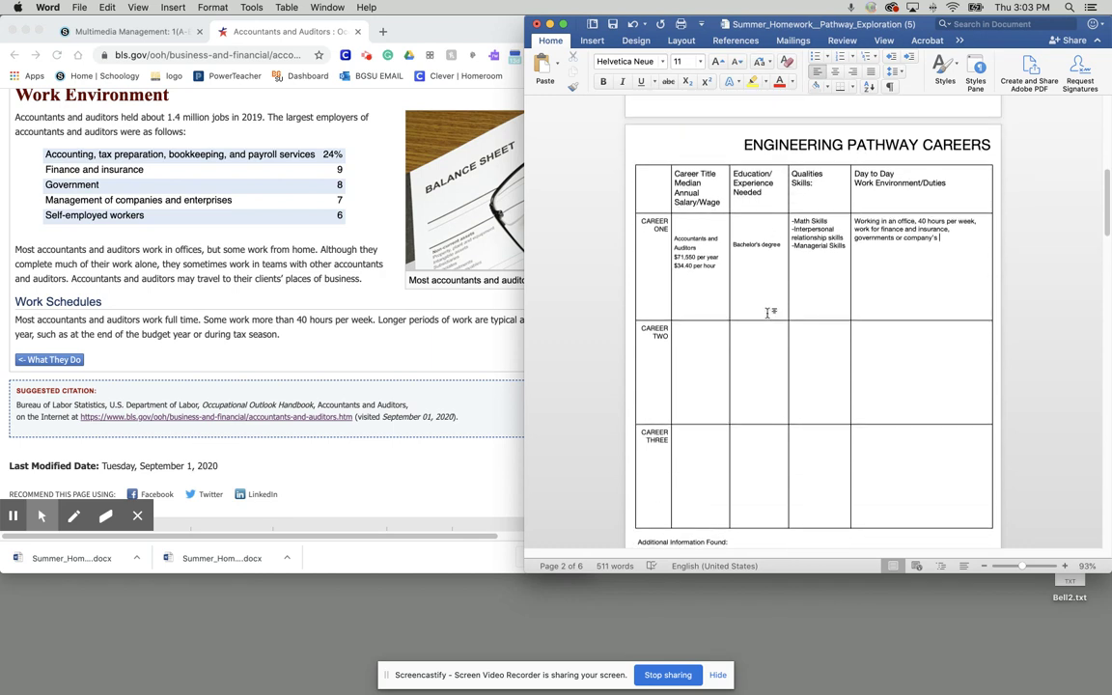
{"action": "scroll", "coordinate": [764, 321], "scroll_direction": "down", "scroll_amount": 12}
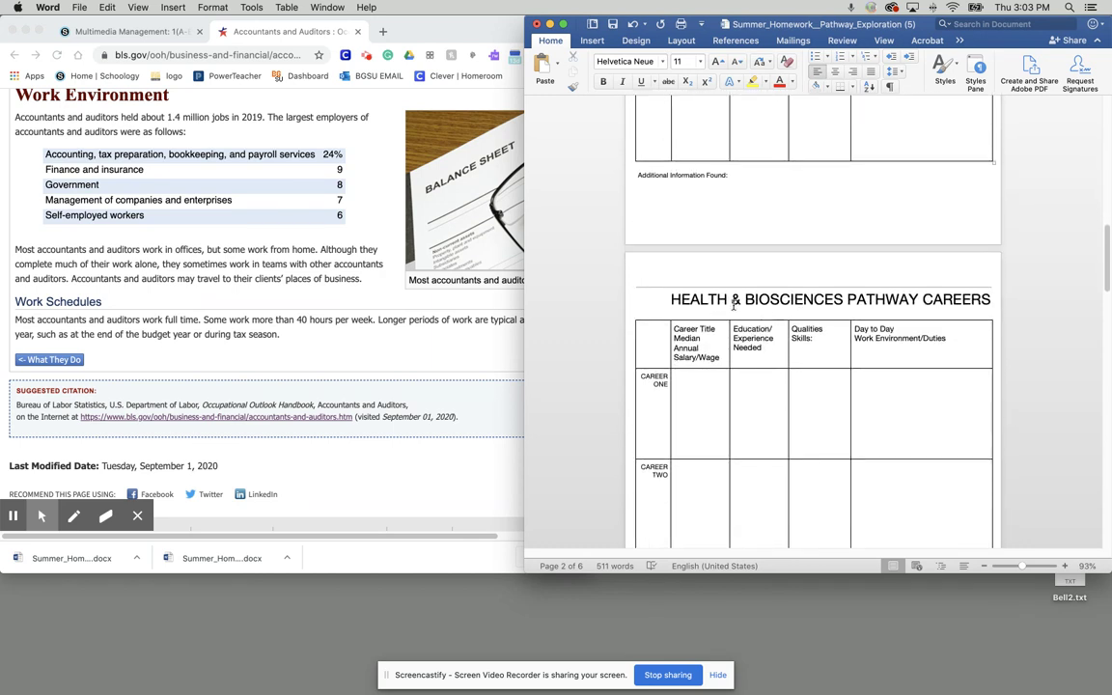
{"action": "scroll", "coordinate": [811, 270], "scroll_direction": "down", "scroll_amount": 6}
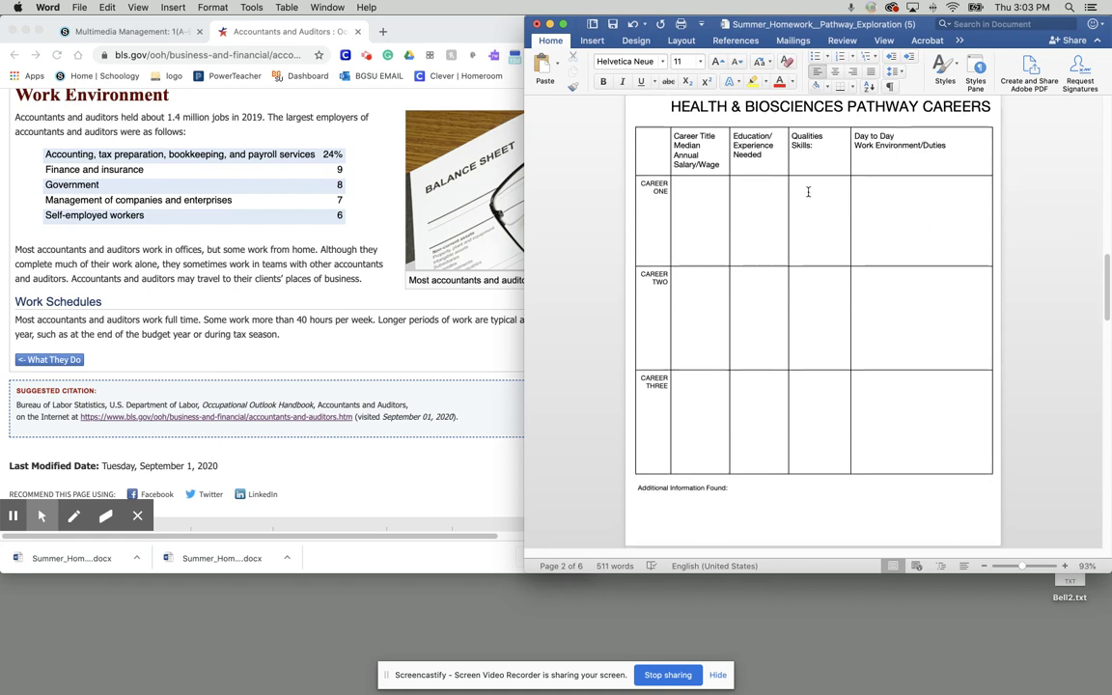
Step: Scroll past the Plants table down to page 5's Part II: Your Data section
{"action": "scroll", "coordinate": [809, 193], "scroll_direction": "down", "scroll_amount": 14}
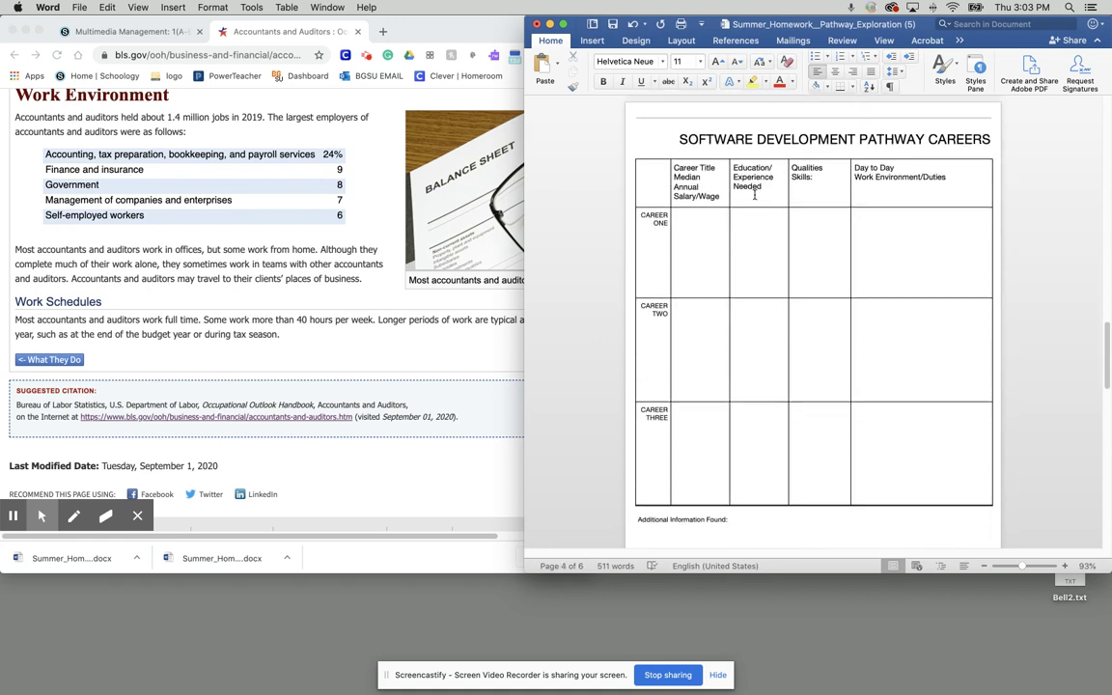
{"action": "scroll", "coordinate": [777, 184], "scroll_direction": "down", "scroll_amount": 10}
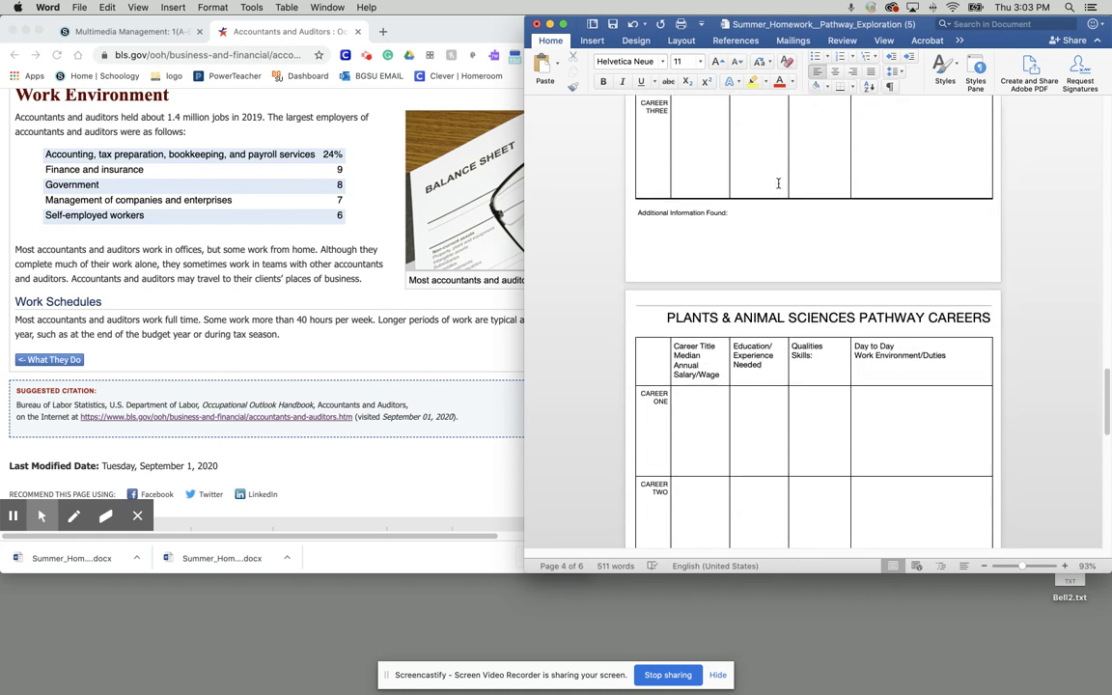
{"action": "scroll", "coordinate": [770, 222], "scroll_direction": "down", "scroll_amount": 5}
{"action": "scroll", "coordinate": [767, 248], "scroll_direction": "up", "scroll_amount": 4}
{"action": "scroll", "coordinate": [840, 247], "scroll_direction": "down", "scroll_amount": 3}
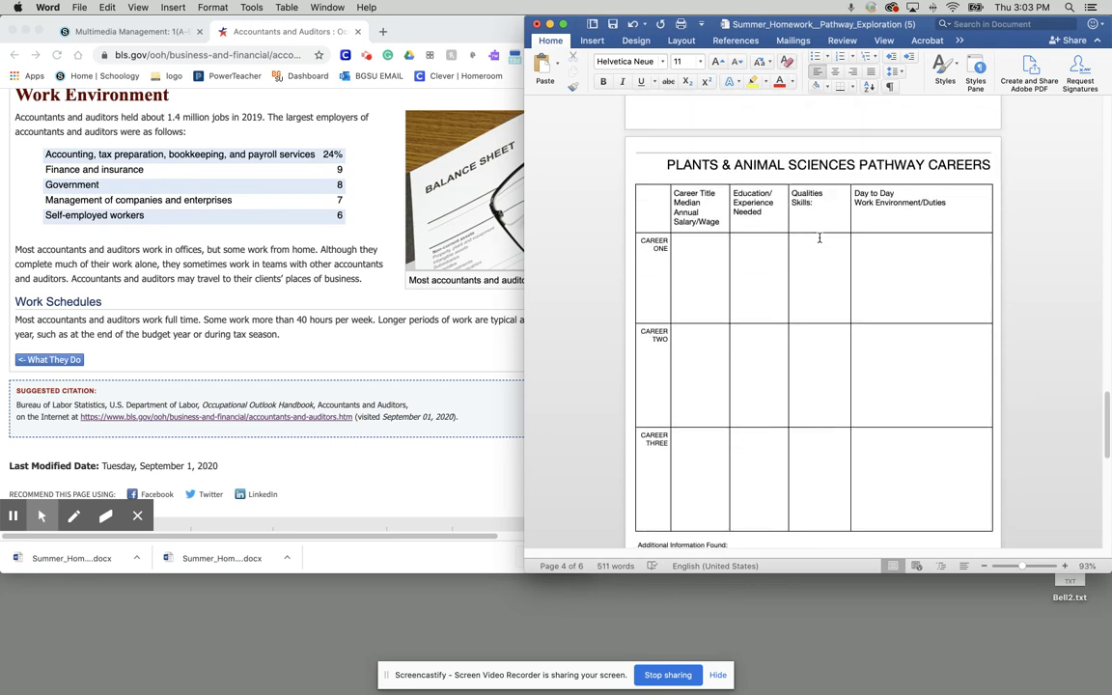
{"action": "scroll", "coordinate": [811, 232], "scroll_direction": "down", "scroll_amount": 10}
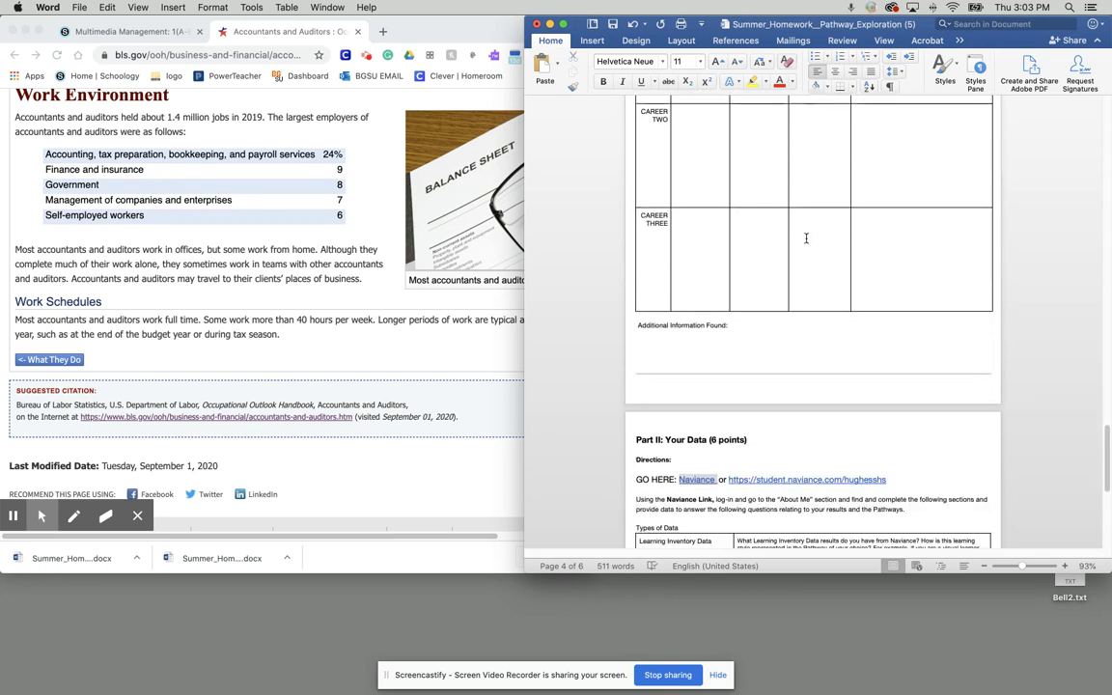
{"action": "scroll", "coordinate": [798, 236], "scroll_direction": "down", "scroll_amount": 4}
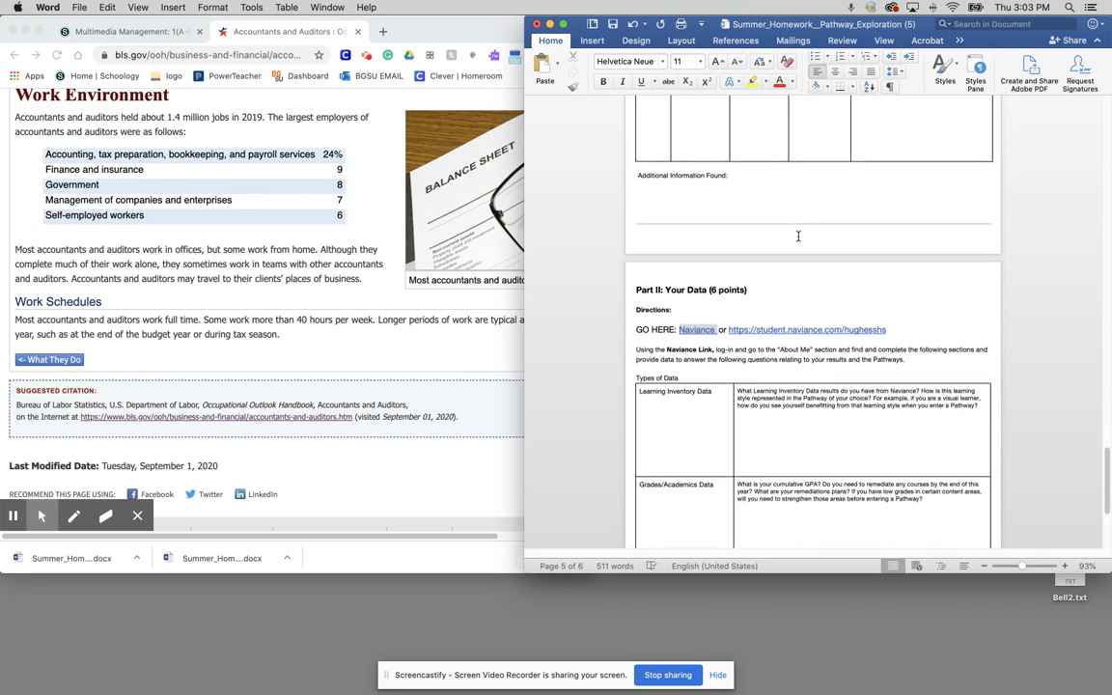
{"action": "scroll", "coordinate": [734, 232], "scroll_direction": "down", "scroll_amount": 2}
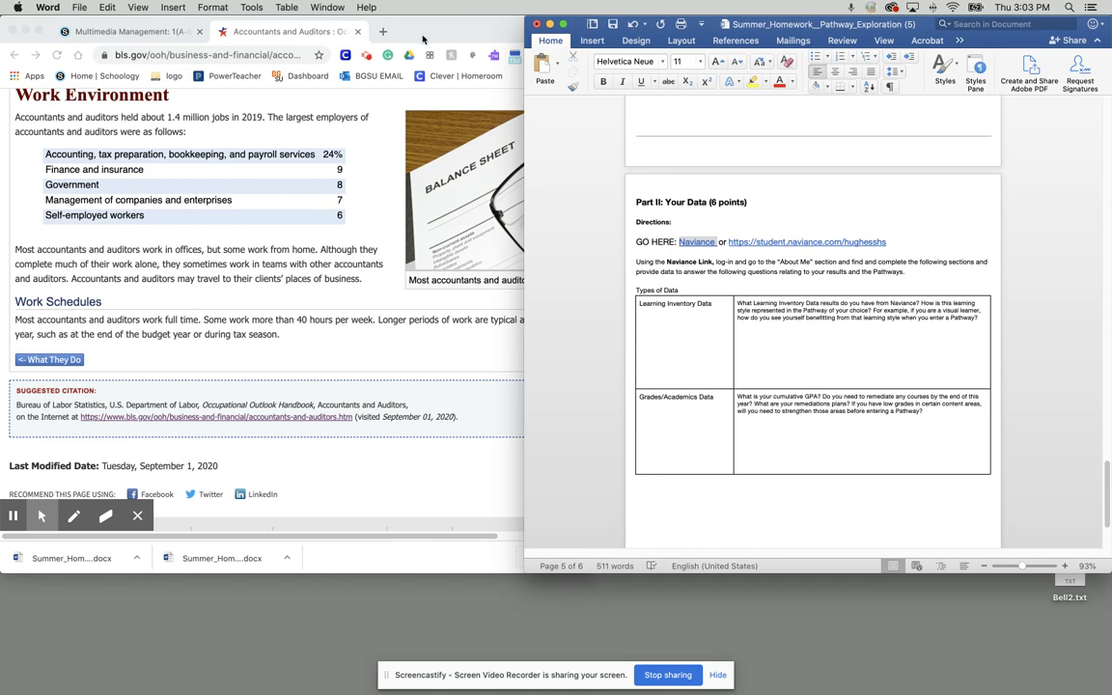
{"action": "left_click", "coordinate": [386, 33]}
{"action": "left_click", "coordinate": [821, 27]}
{"action": "scroll", "coordinate": [795, 304], "scroll_direction": "up", "scroll_amount": 1}
{"action": "scroll", "coordinate": [830, 309], "scroll_direction": "down", "scroll_amount": 3}
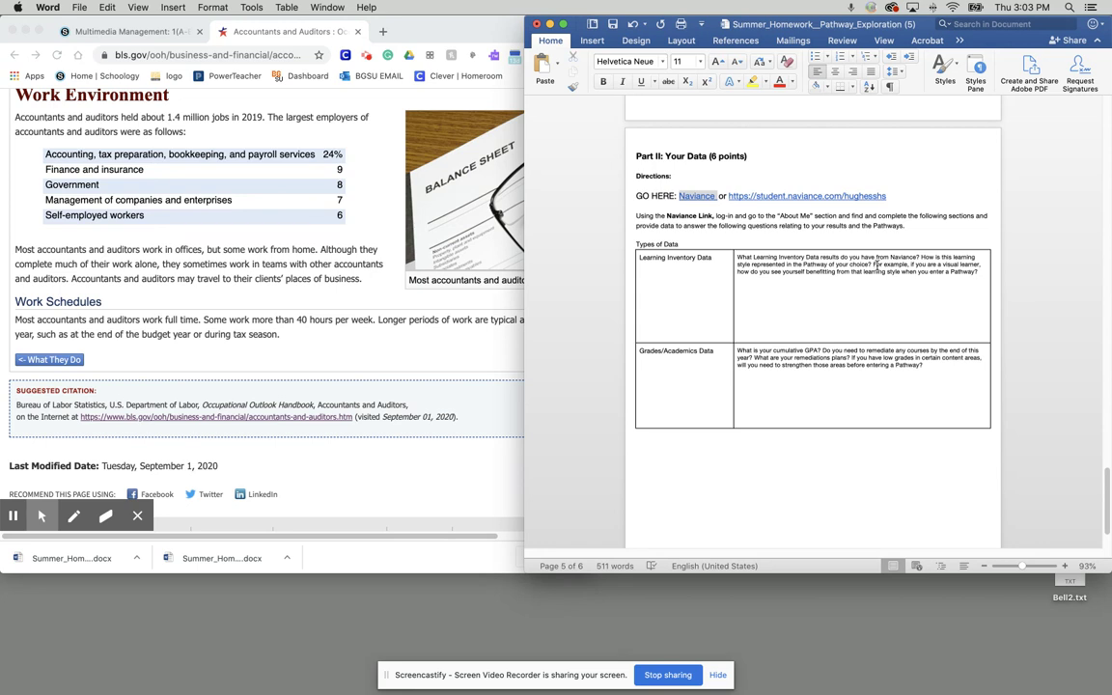
{"action": "left_click_drag", "start_coordinate": [874, 265], "coordinate": [977, 273]}
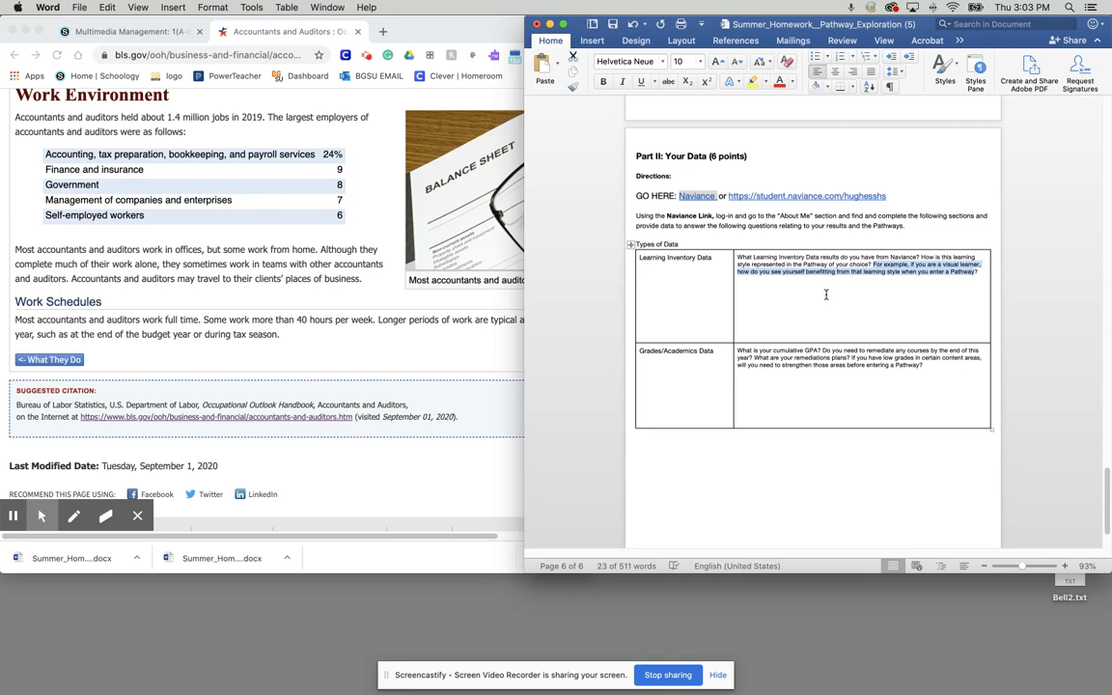
{"action": "left_click", "coordinate": [750, 292]}
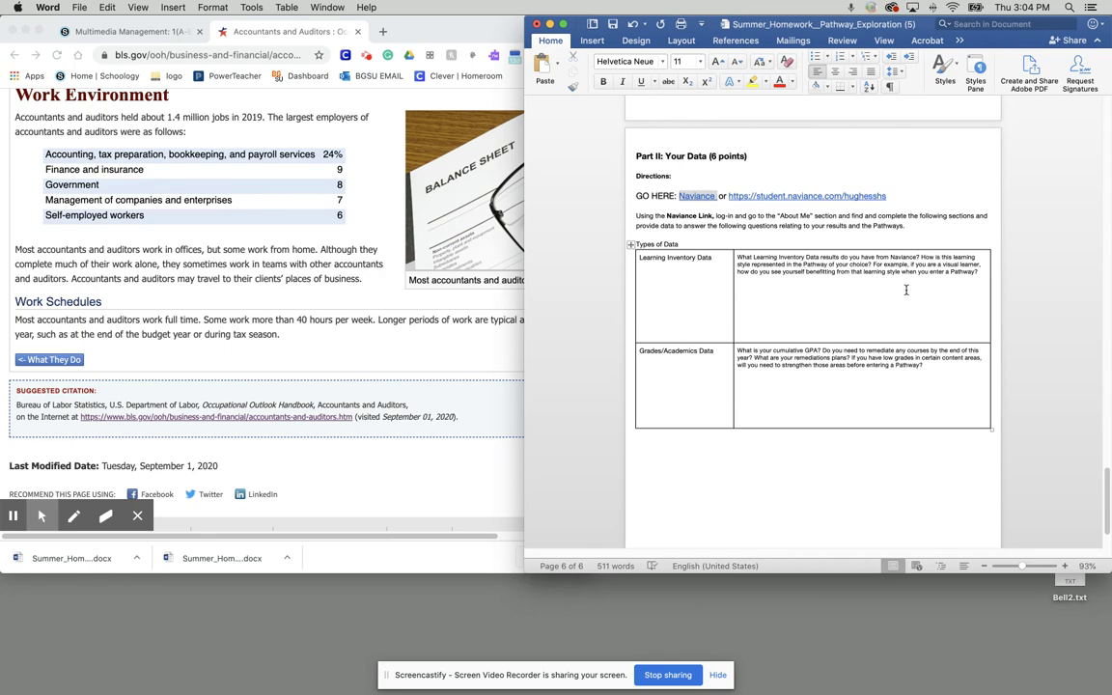
{"action": "mouse_move", "coordinate": [743, 23]}
{"action": "left_mouse_down"}
{"action": "mouse_move", "coordinate": [715, 23]}
{"action": "mouse_move", "coordinate": [745, 21]}
{"action": "left_mouse_up"}
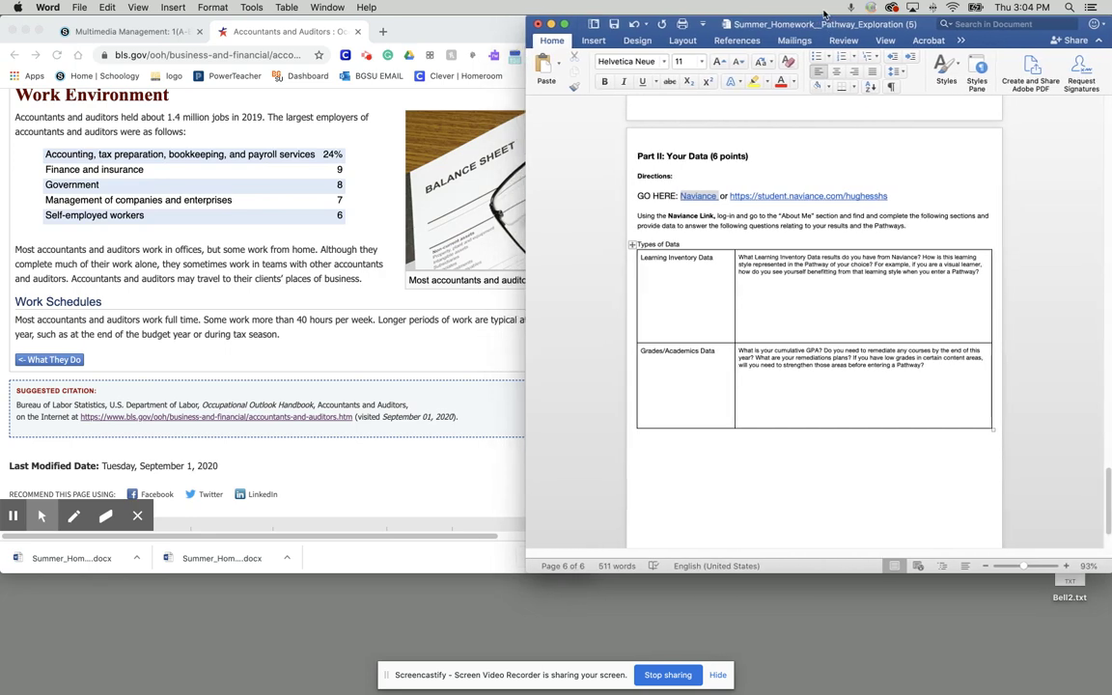